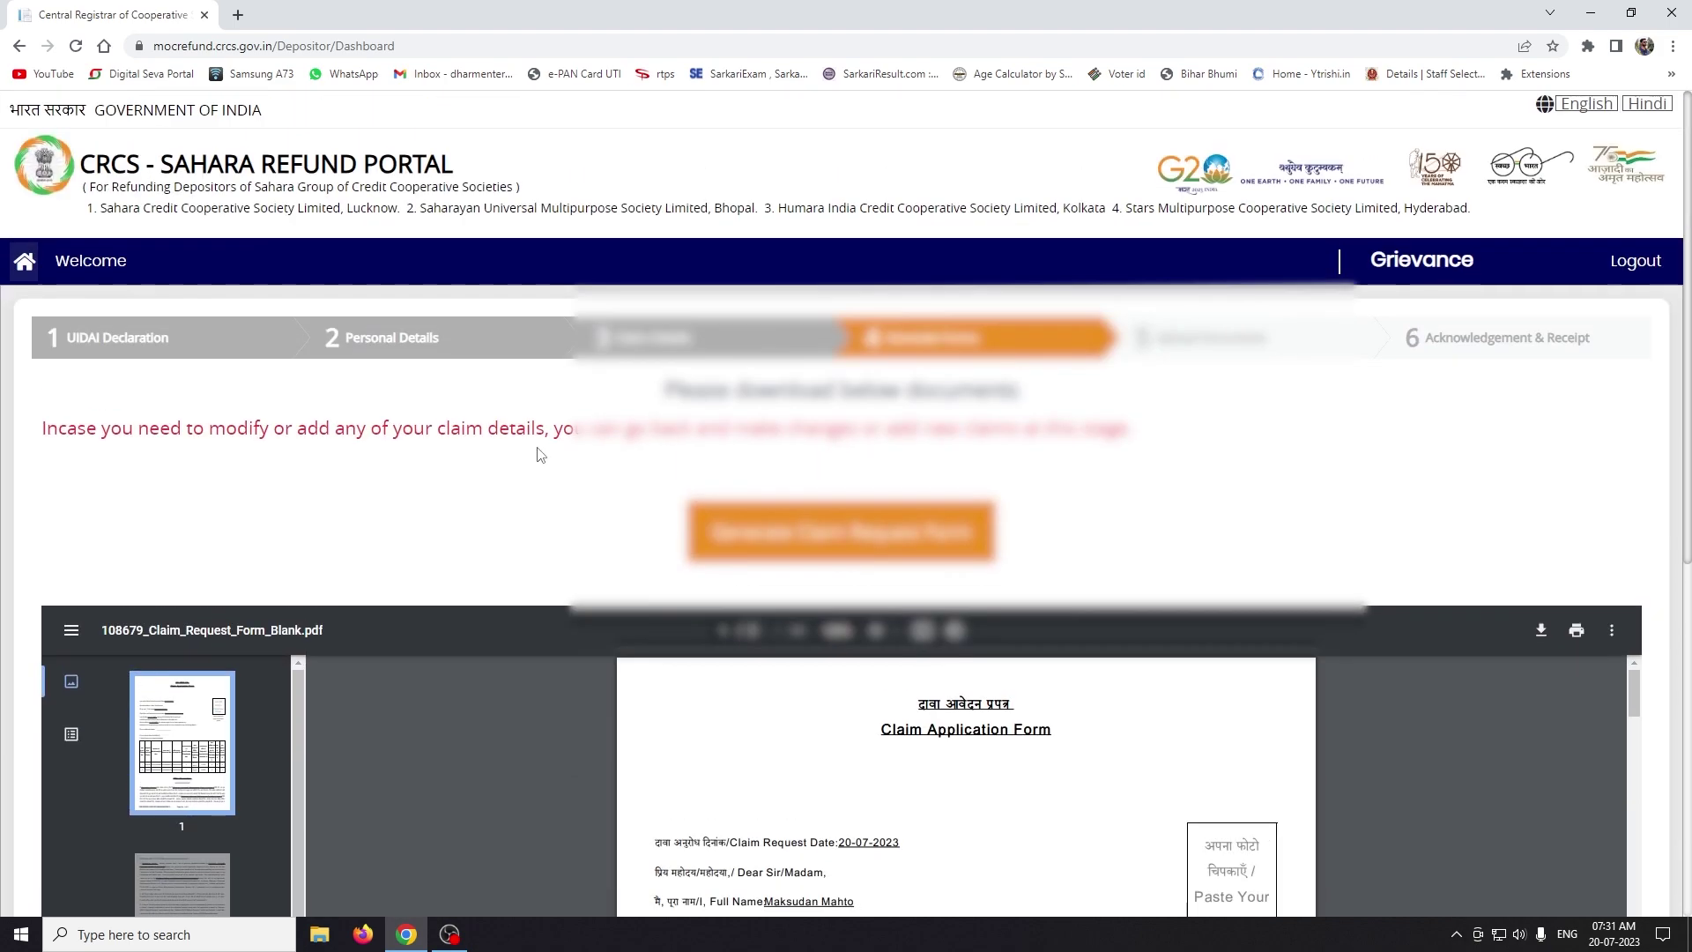
- Step forward to Upload Documents, return to Generate Forms, and dismiss the blank-form download prompt
{"action": "left_click", "coordinate": [87, 727]}
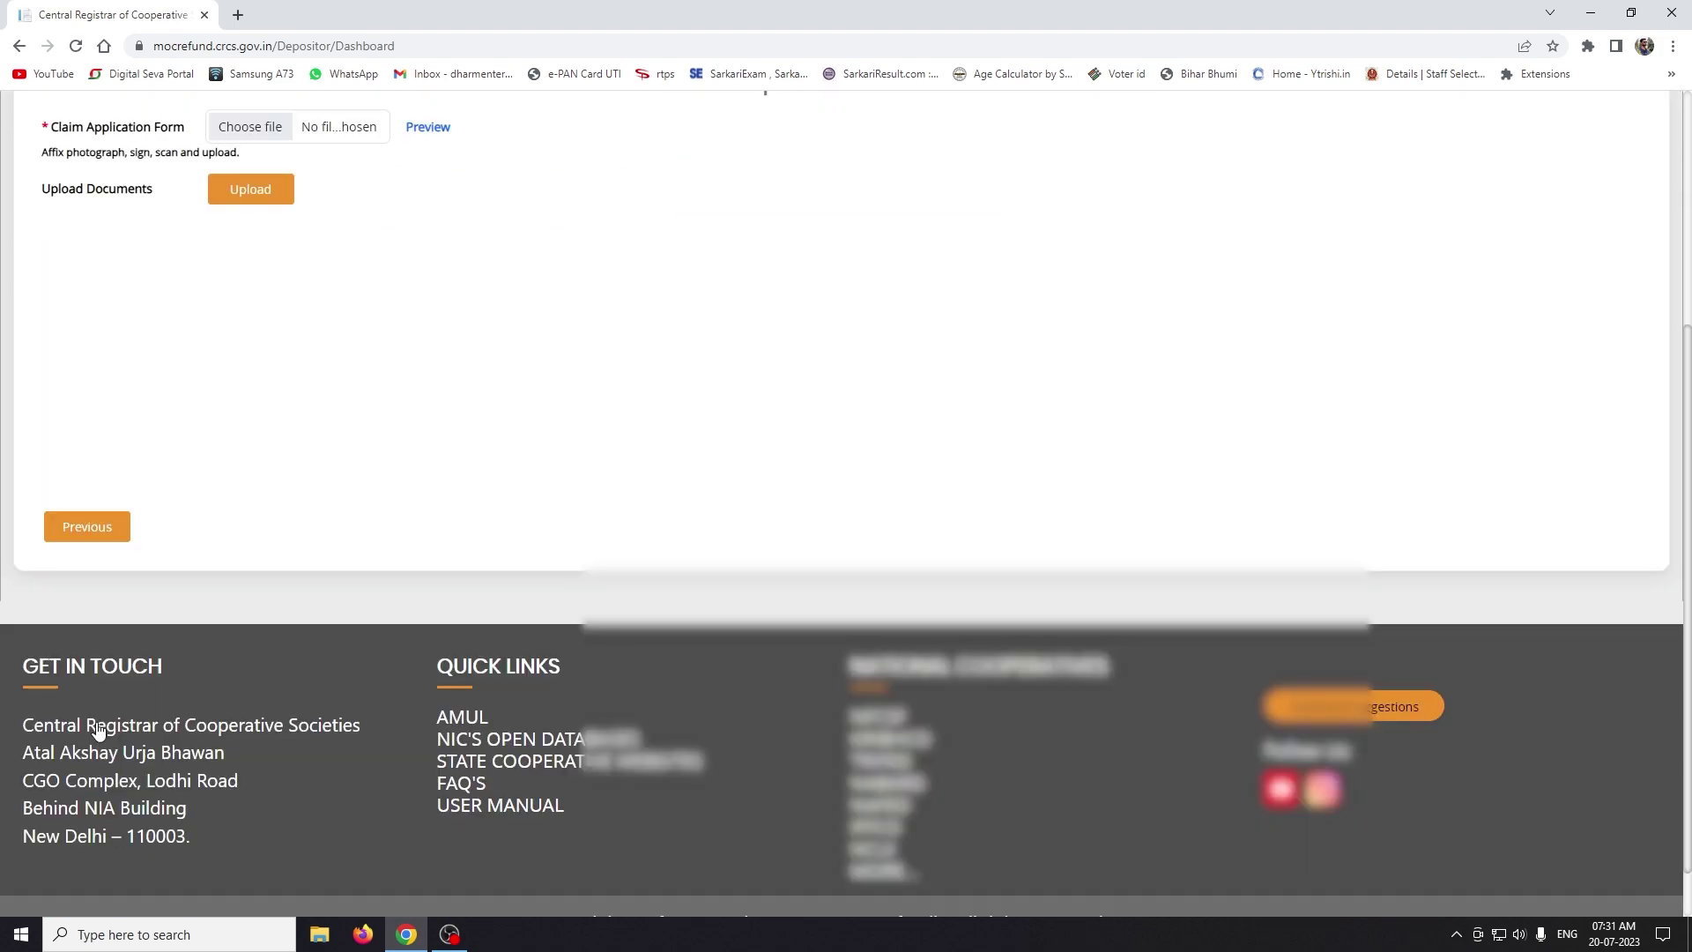
{"action": "scroll", "coordinate": [125, 701], "scroll_direction": "up", "scroll_amount": 3}
{"action": "left_click", "coordinate": [84, 788]}
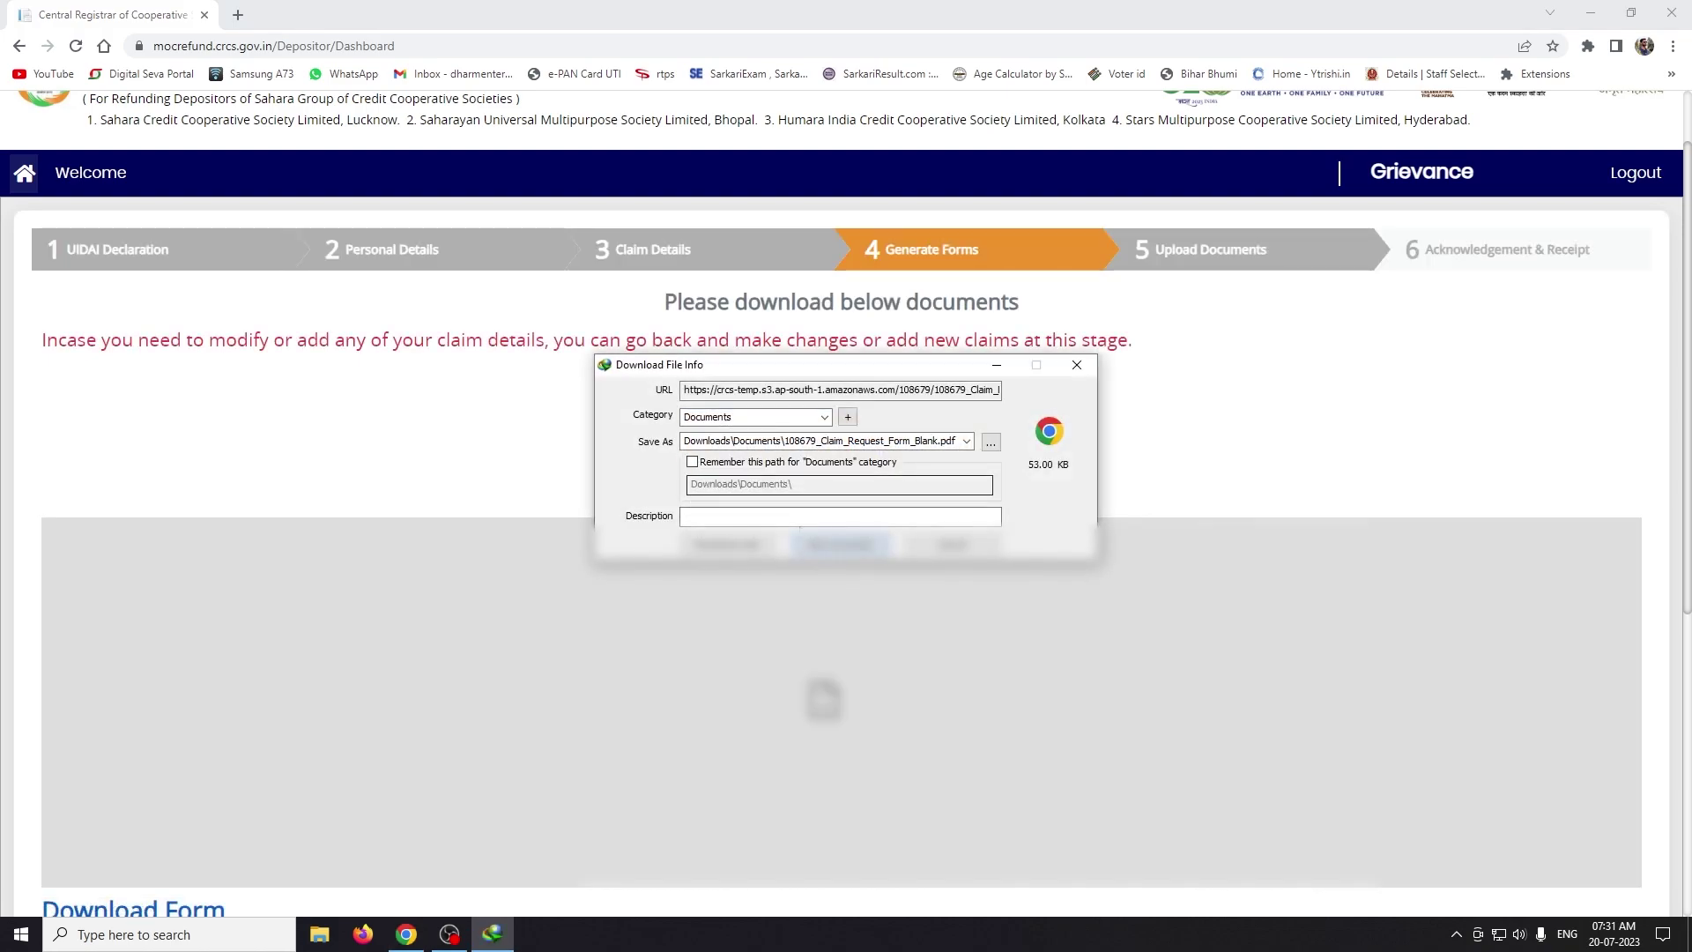
{"action": "left_click", "coordinate": [846, 545]}
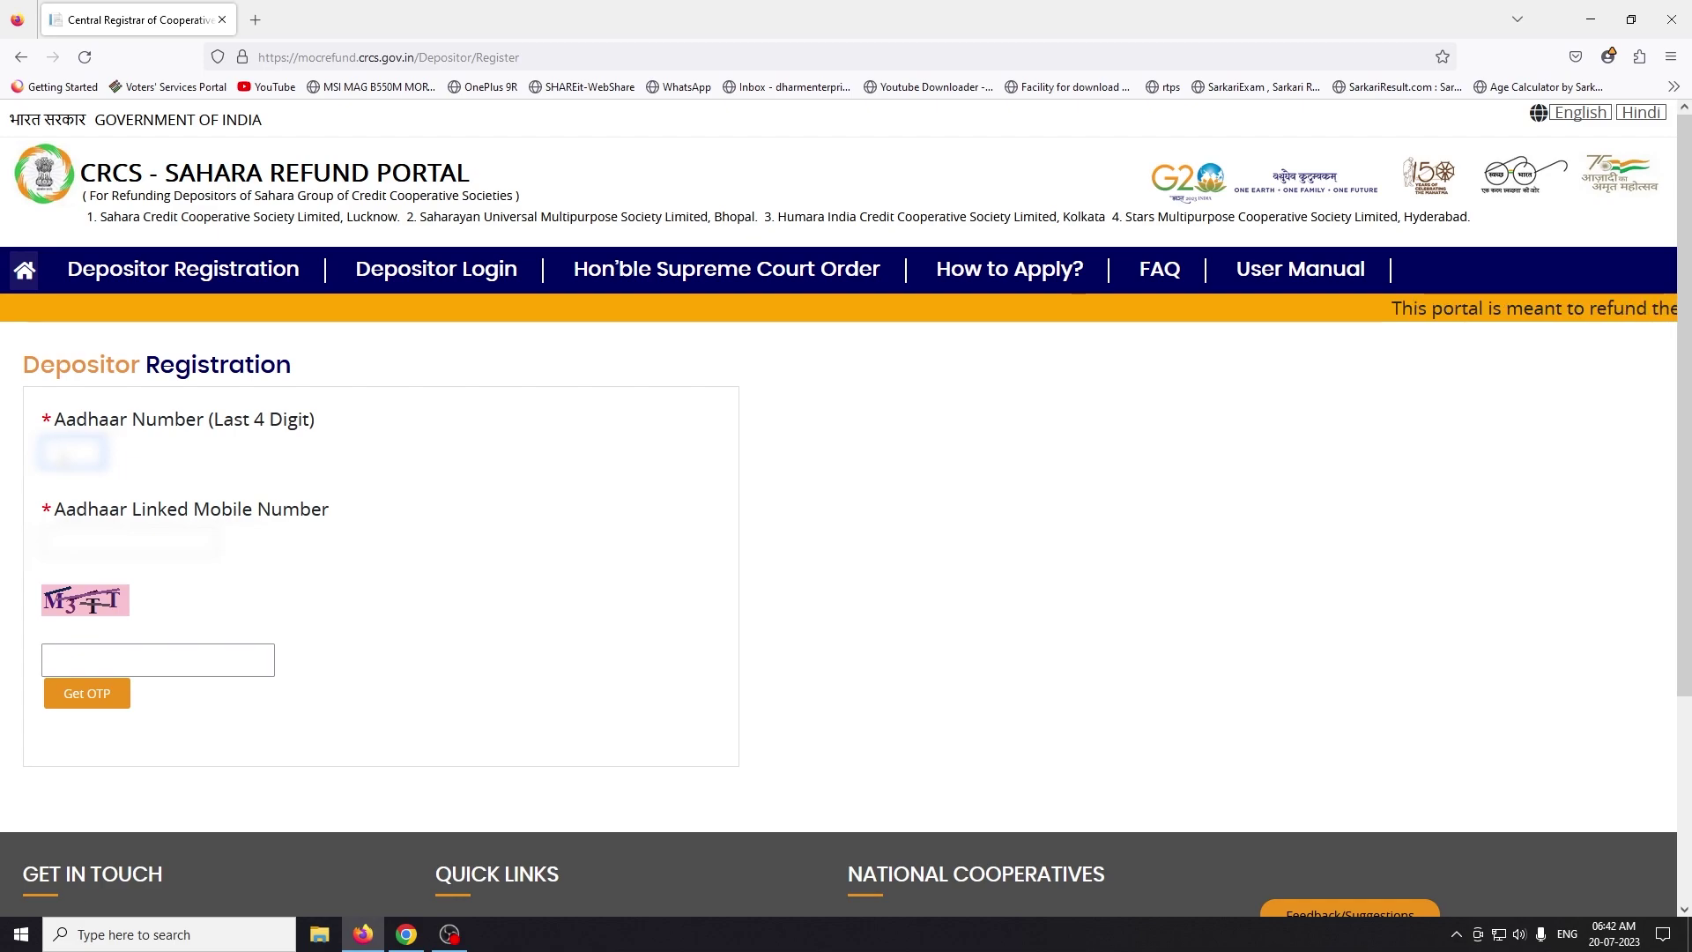
- Enter the captcha, request an OTP to the Aadhaar-linked mobile, and fill in the received code
{"action": "key", "text": "Tab"}
{"action": "left_click", "coordinate": [106, 648]}
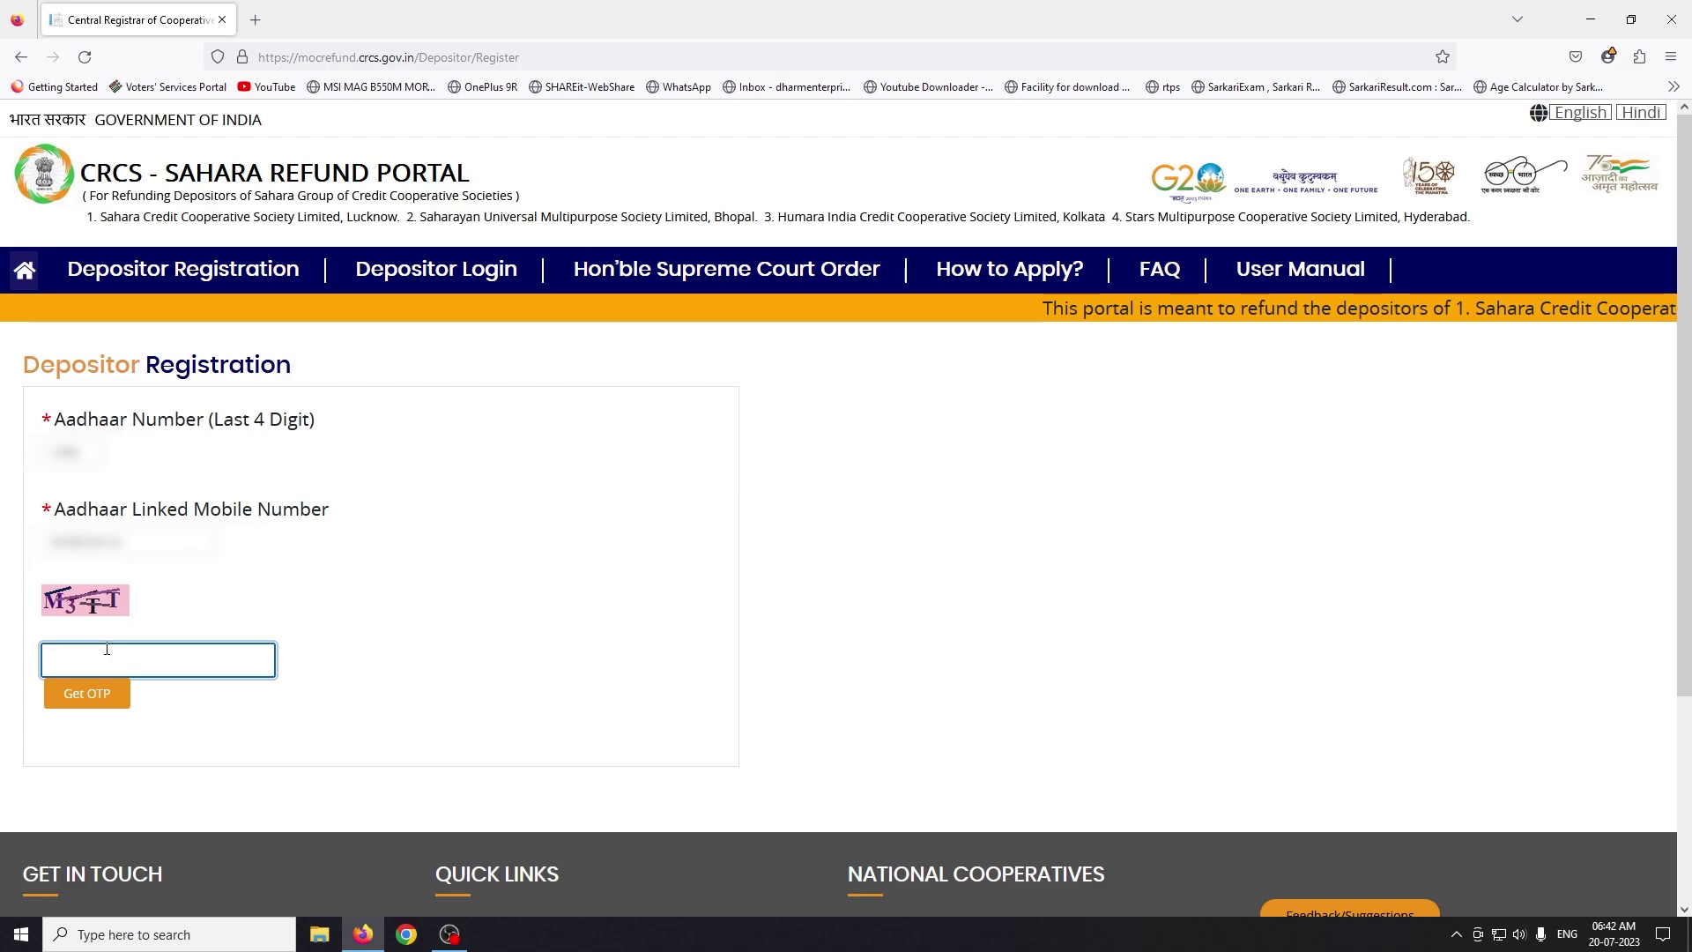
{"action": "type", "text": "M3"}
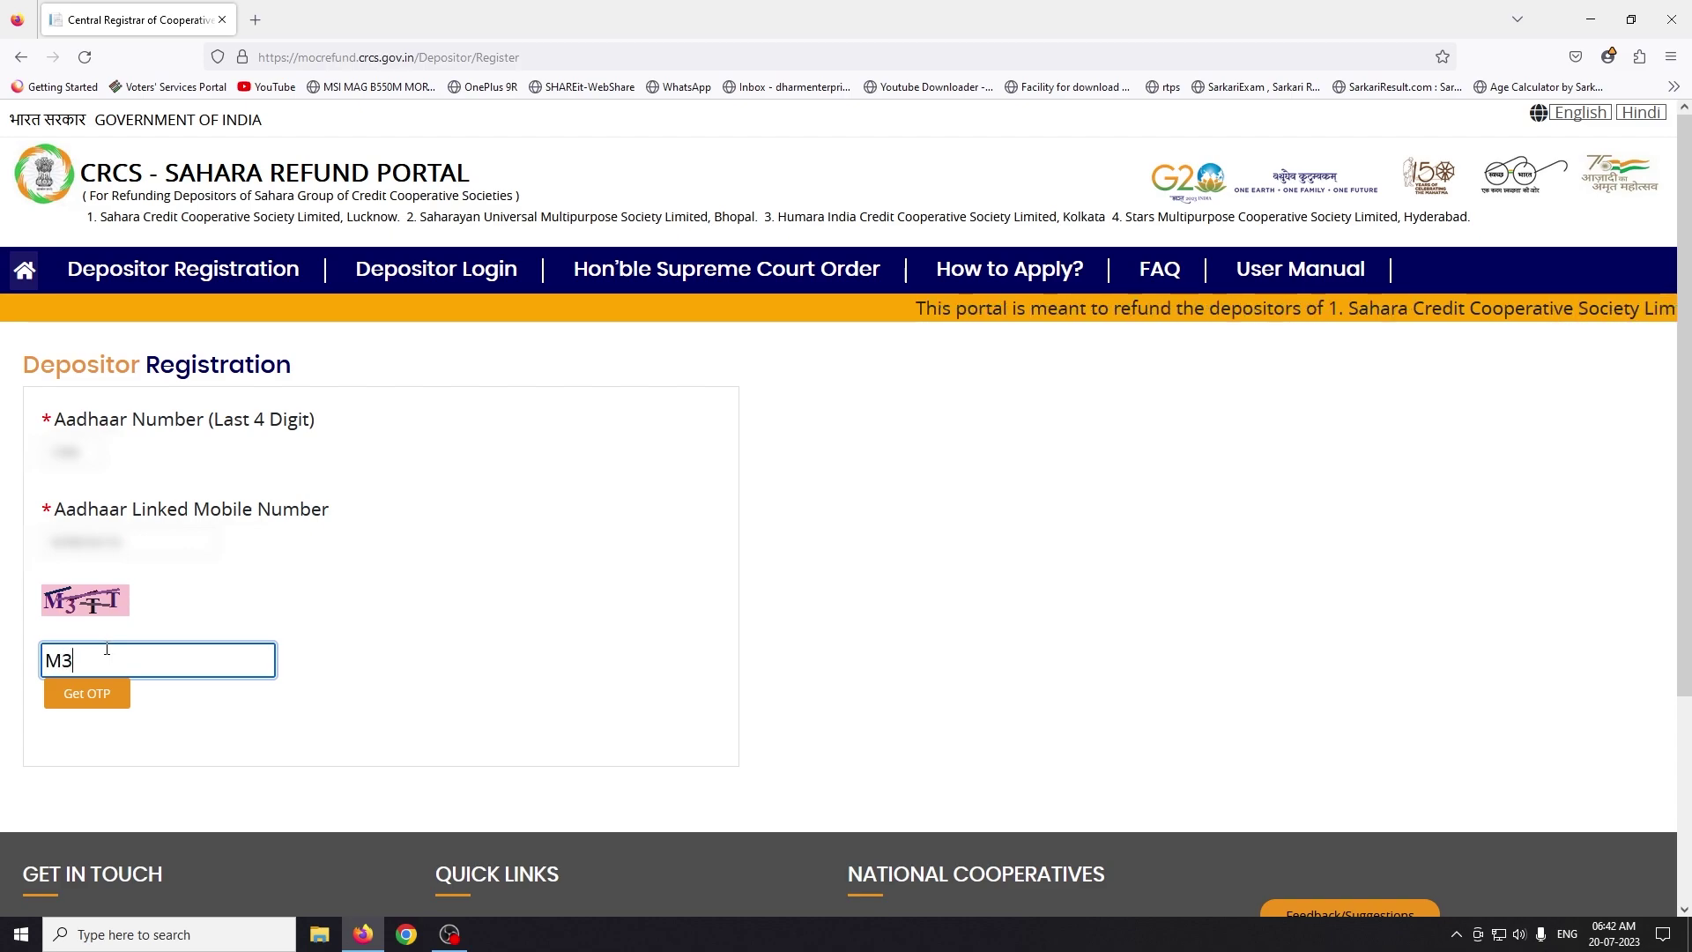
{"action": "type", "text": "TT"}
{"action": "left_click", "coordinate": [87, 693]}
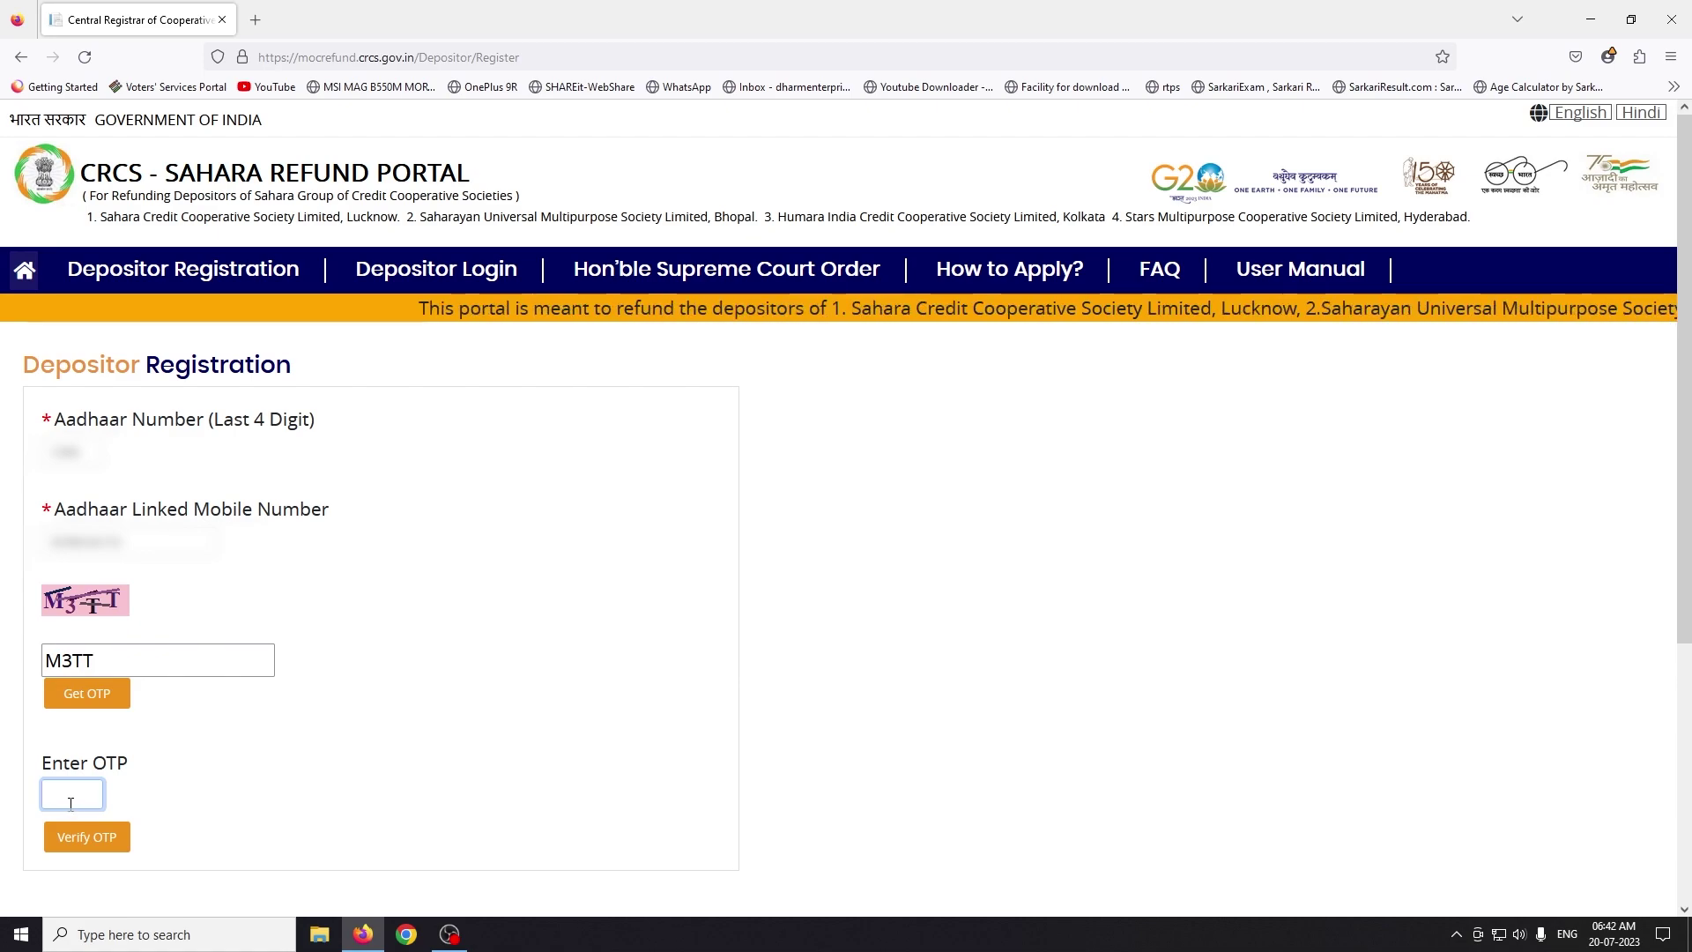
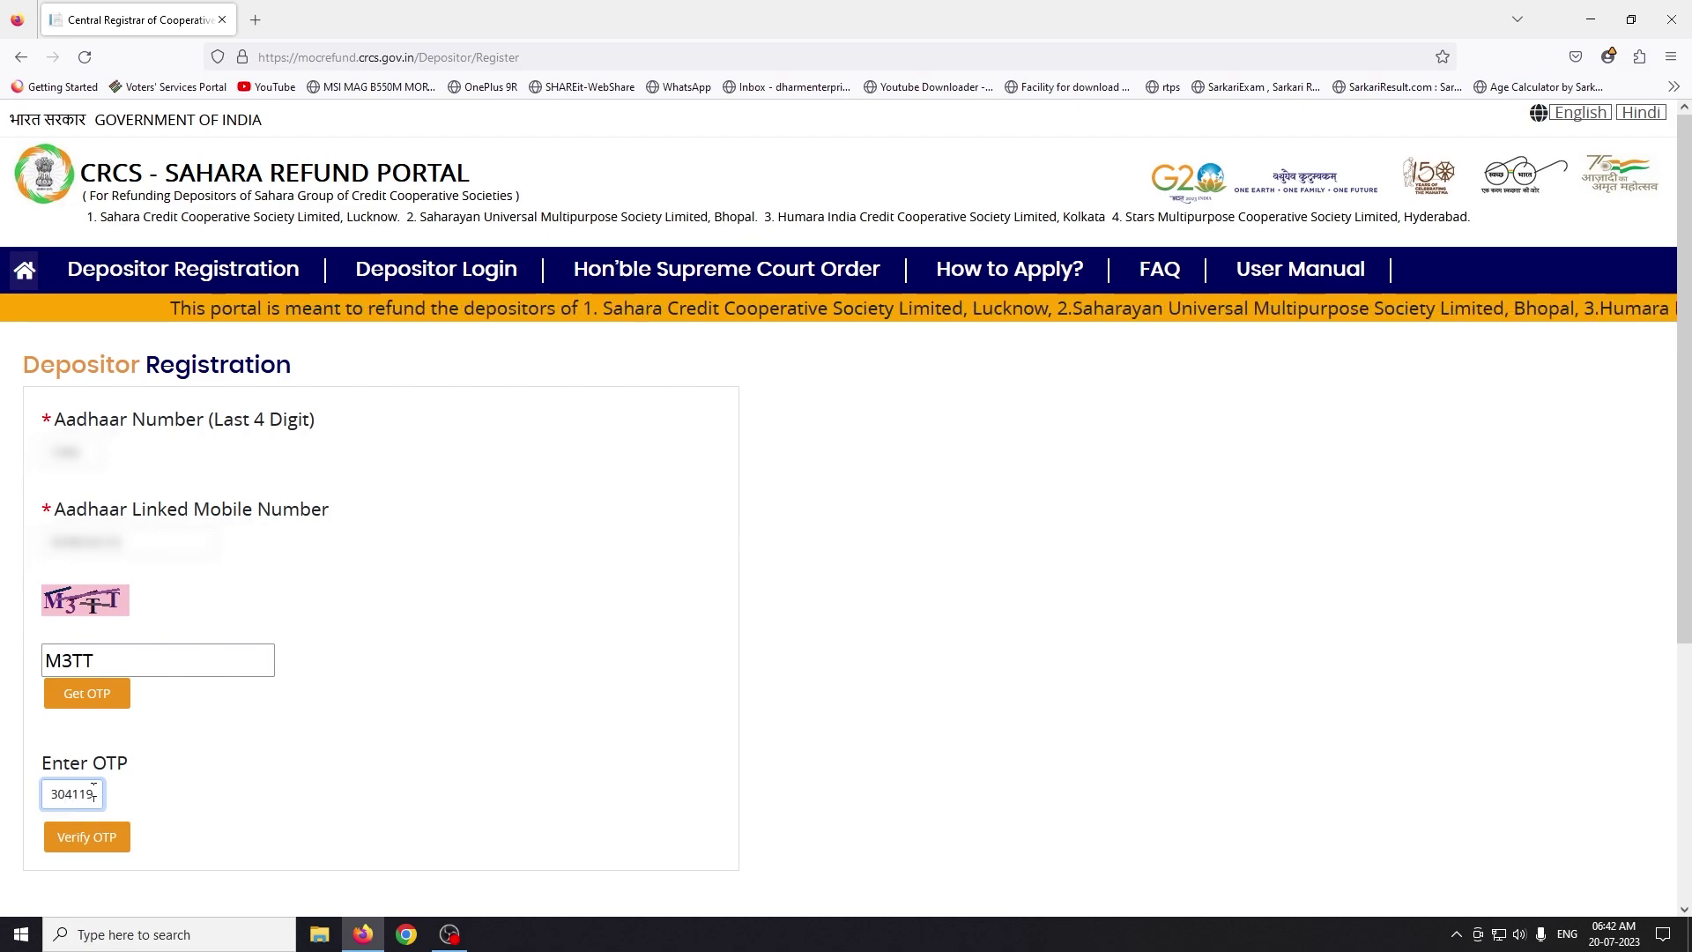
- Log in with the OTP, accept the Aadhaar consent terms, and verify the Aadhaar OTP
{"action": "left_click", "coordinate": [99, 836]}
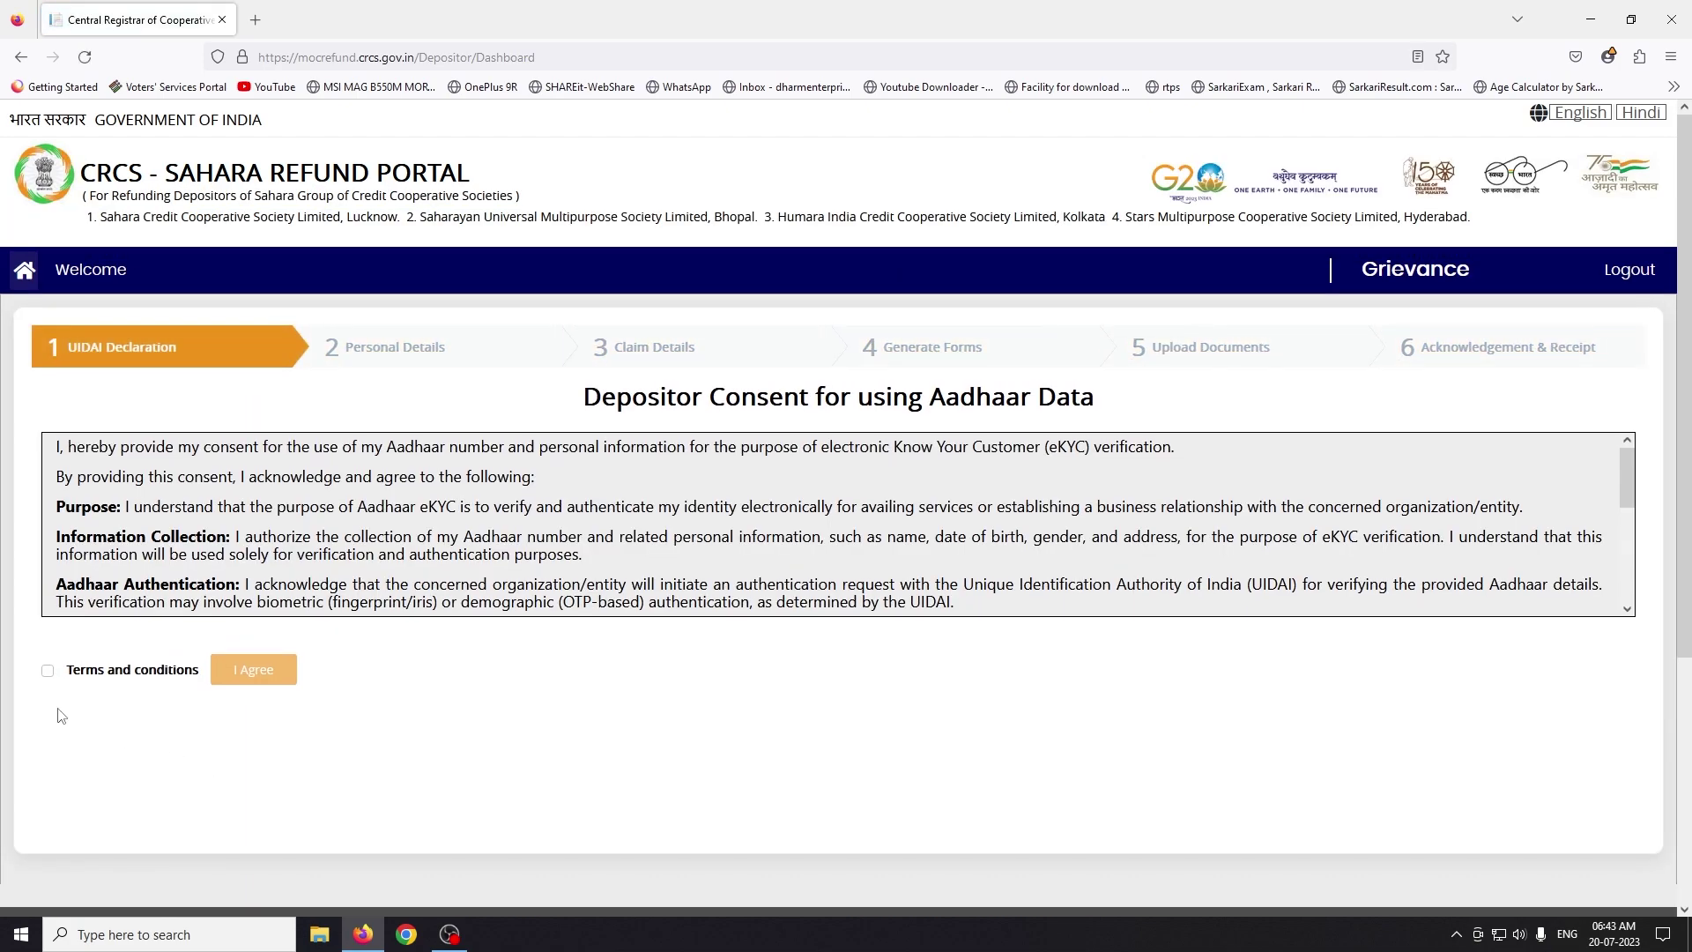
{"action": "left_click", "coordinate": [47, 671]}
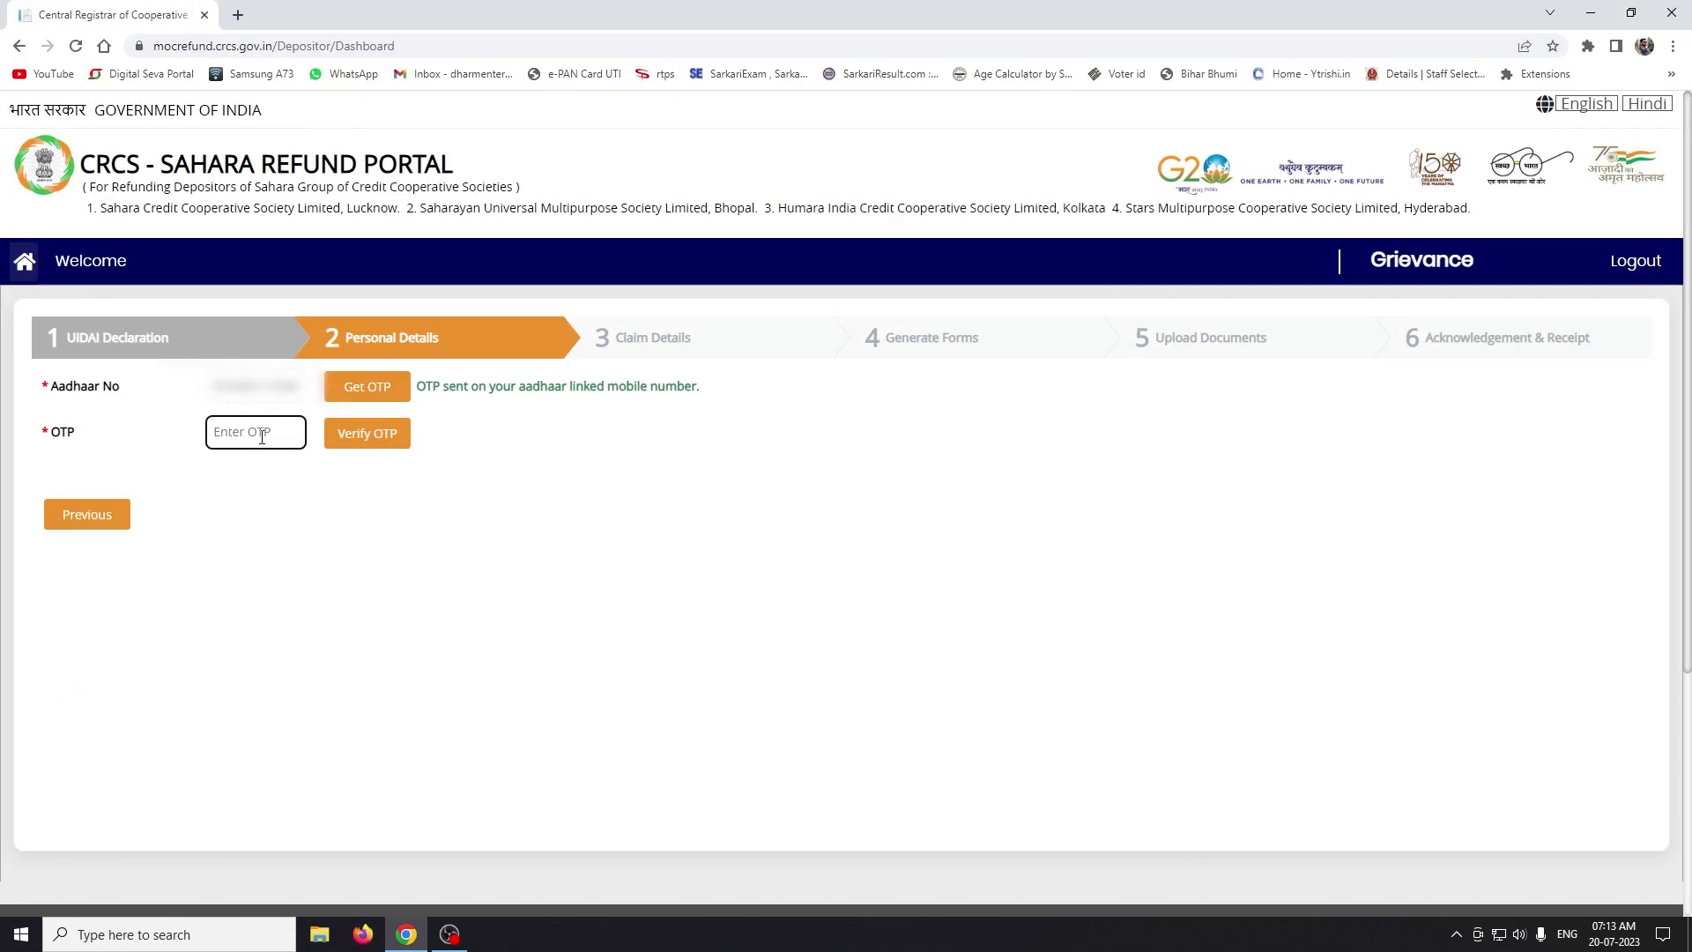
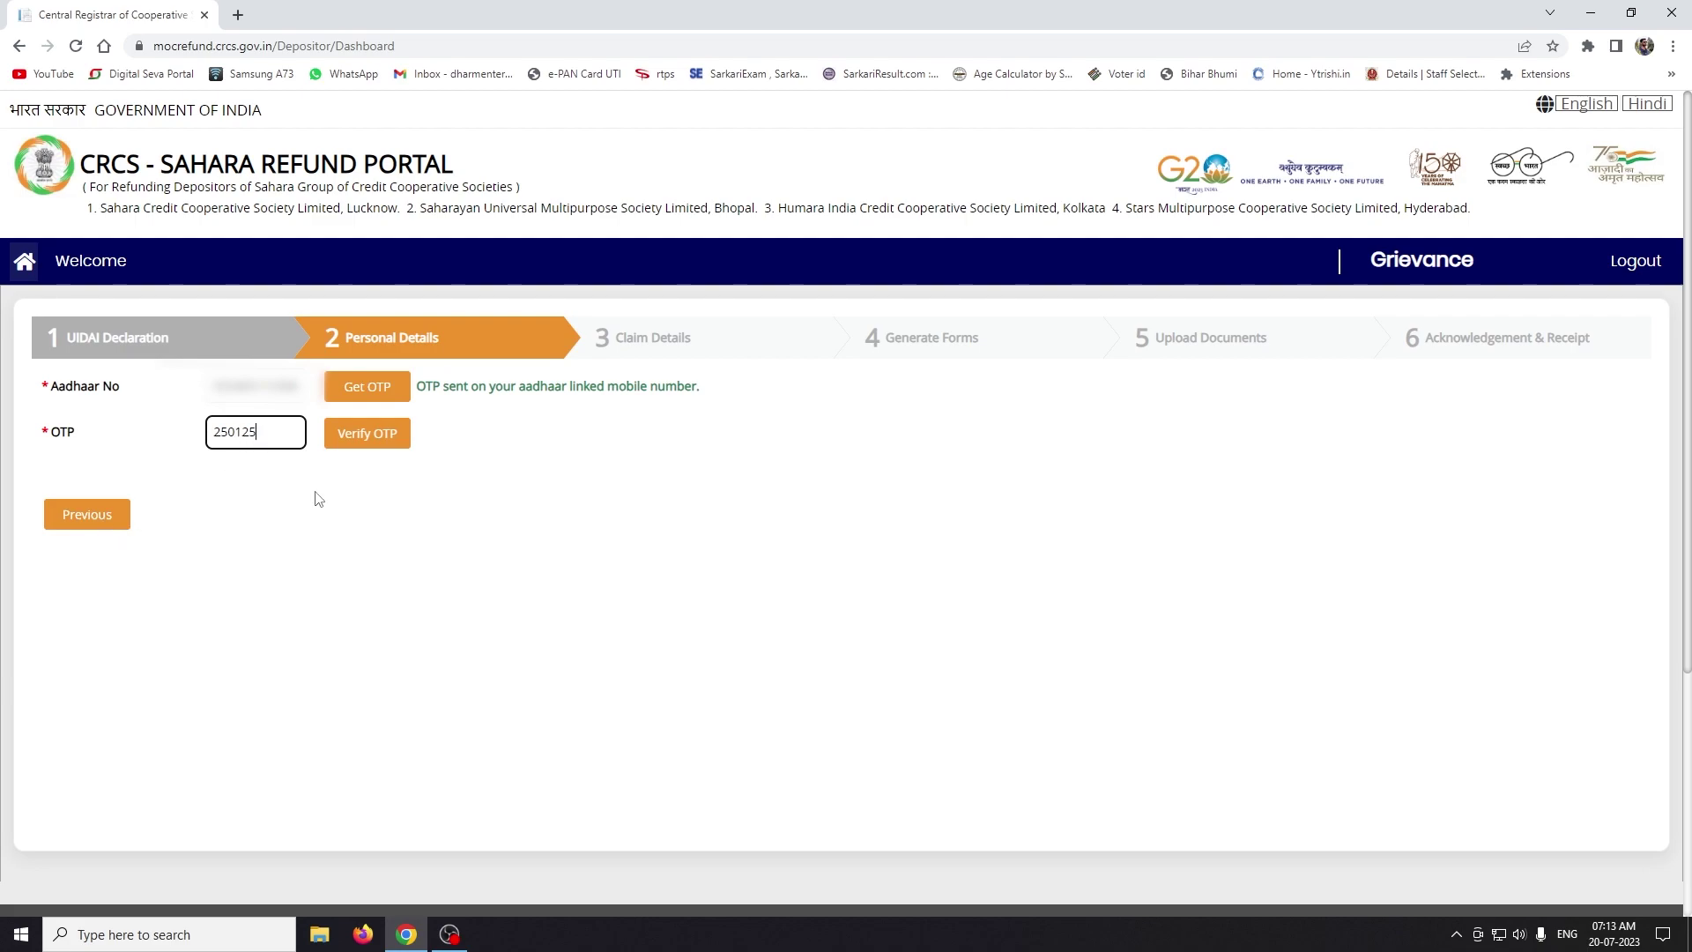
{"action": "left_click", "coordinate": [377, 442]}
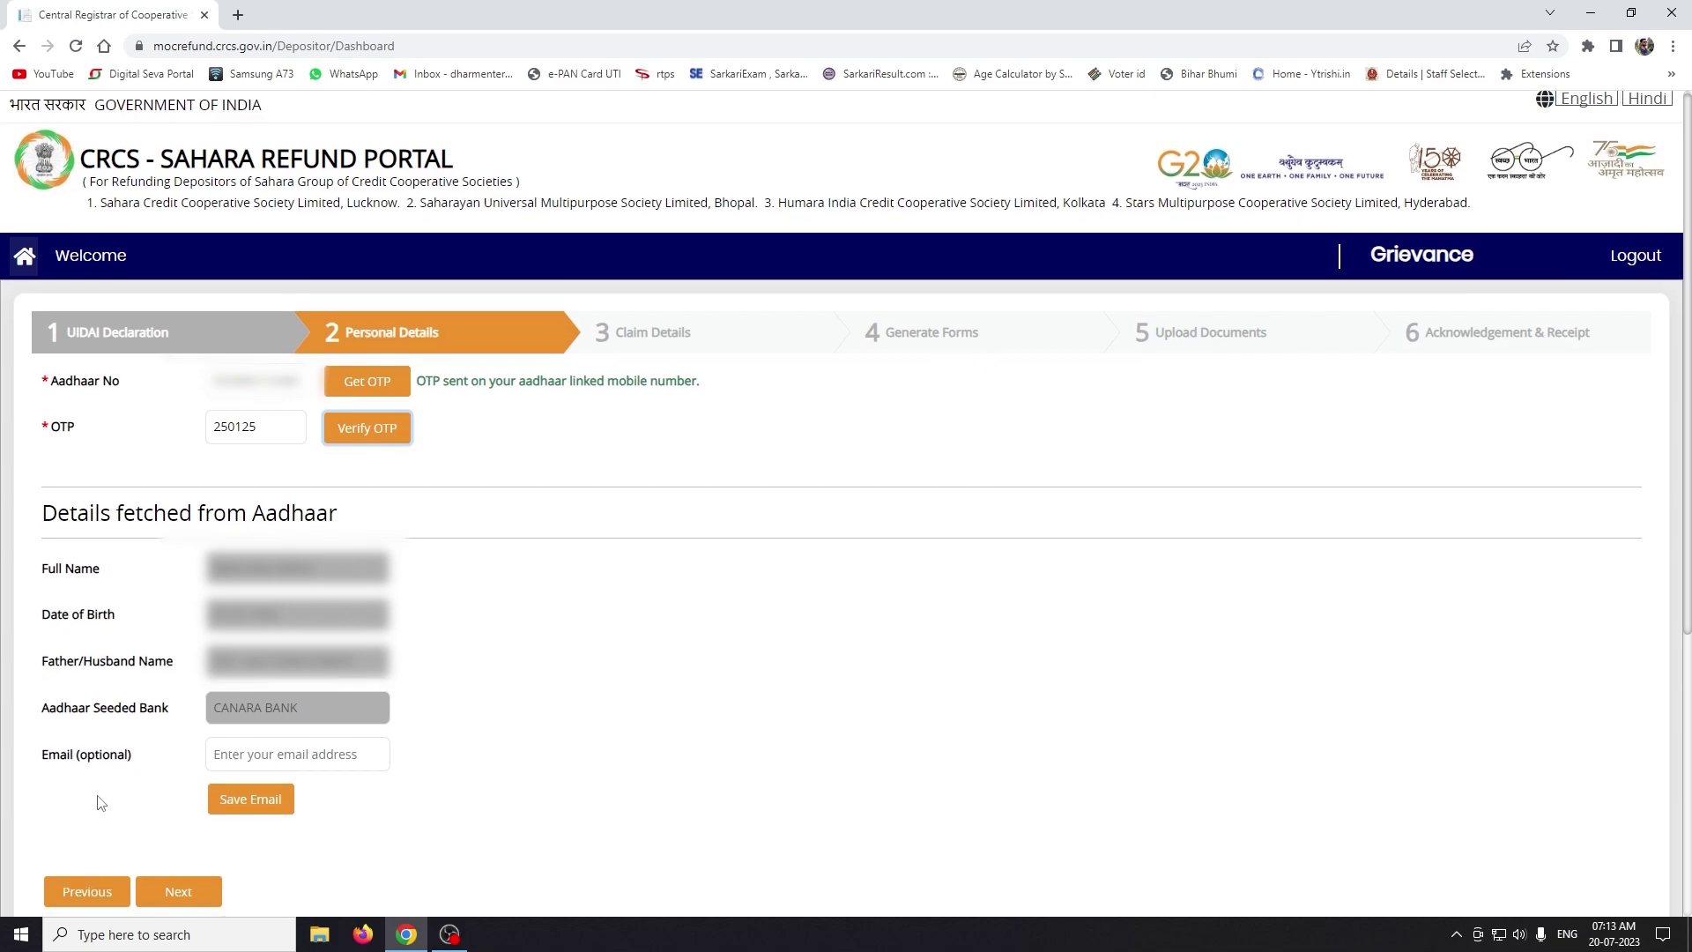
- Continue to Claim Details and select Saharayn Universal Multipurpose Society Limited as the society
{"action": "scroll", "coordinate": [100, 803], "scroll_direction": "down", "scroll_amount": 1}
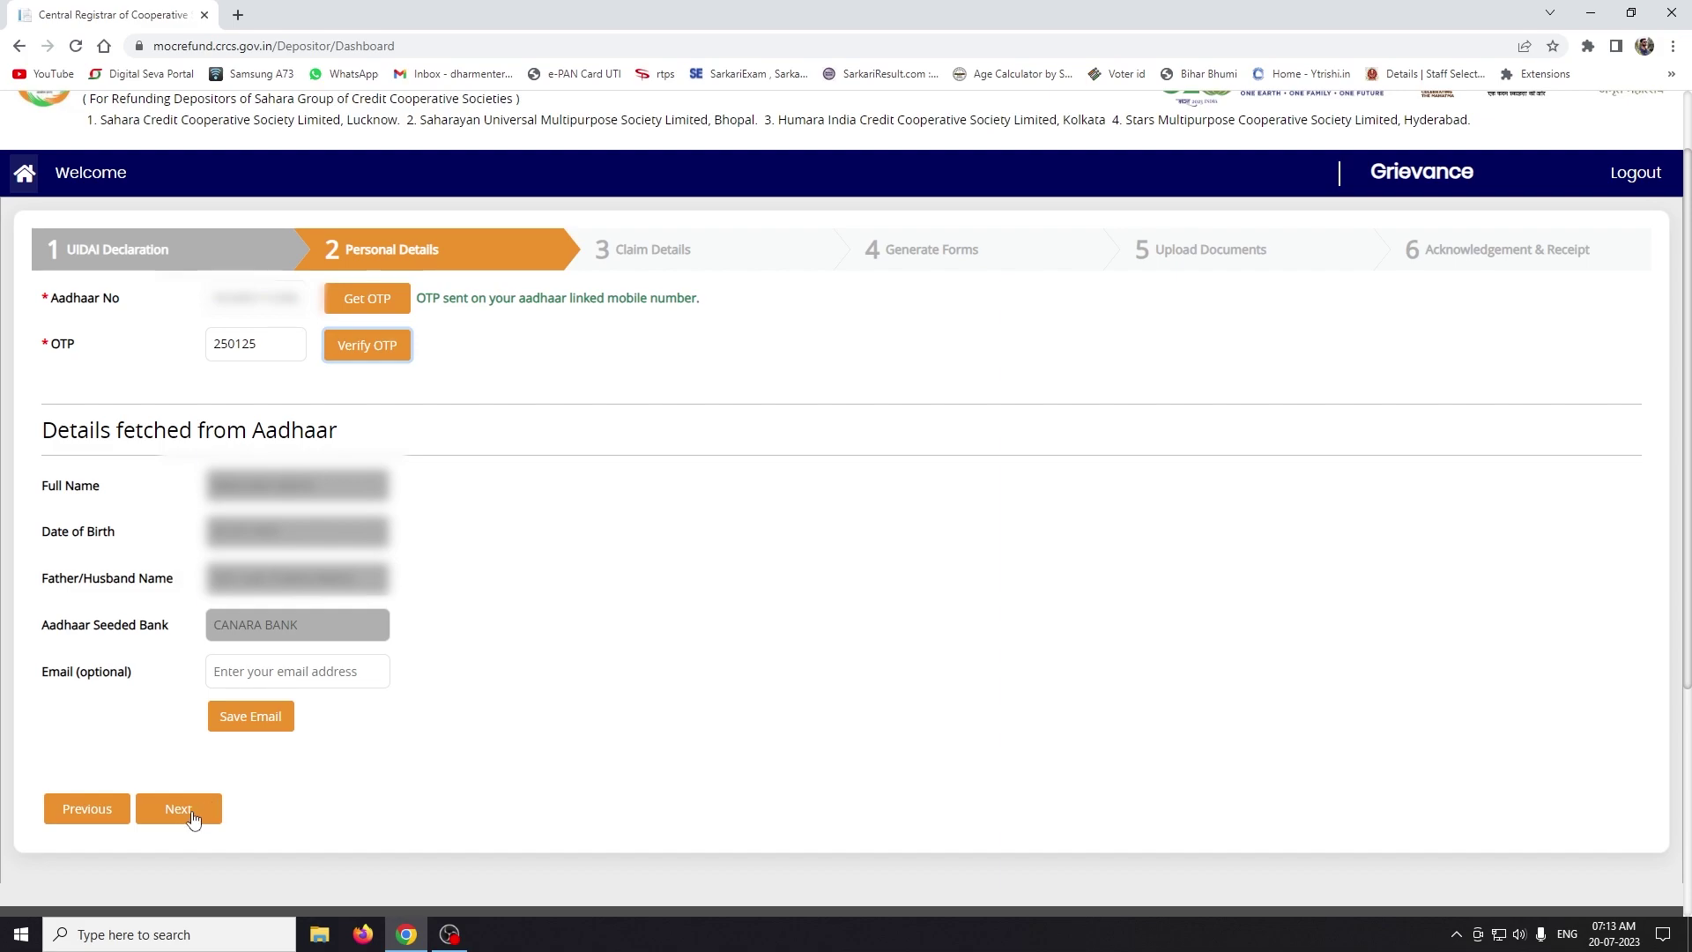
{"action": "left_click", "coordinate": [176, 808]}
{"action": "scroll", "coordinate": [67, 674], "scroll_direction": "up", "scroll_amount": 1}
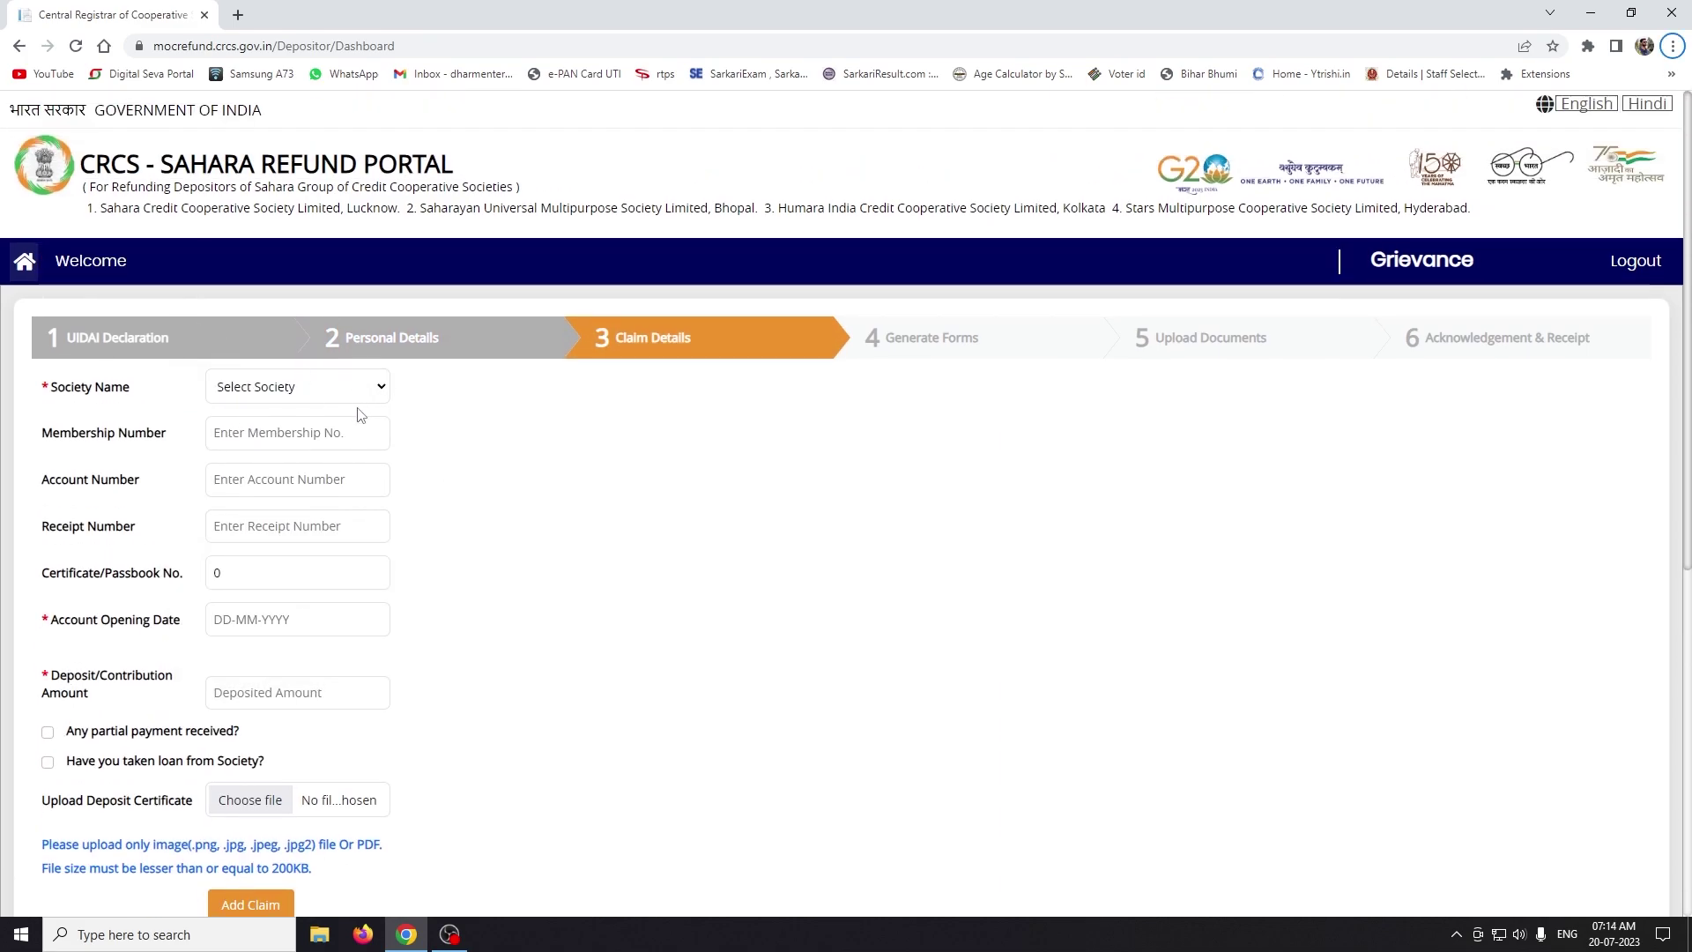
{"action": "left_click", "coordinate": [302, 387]}
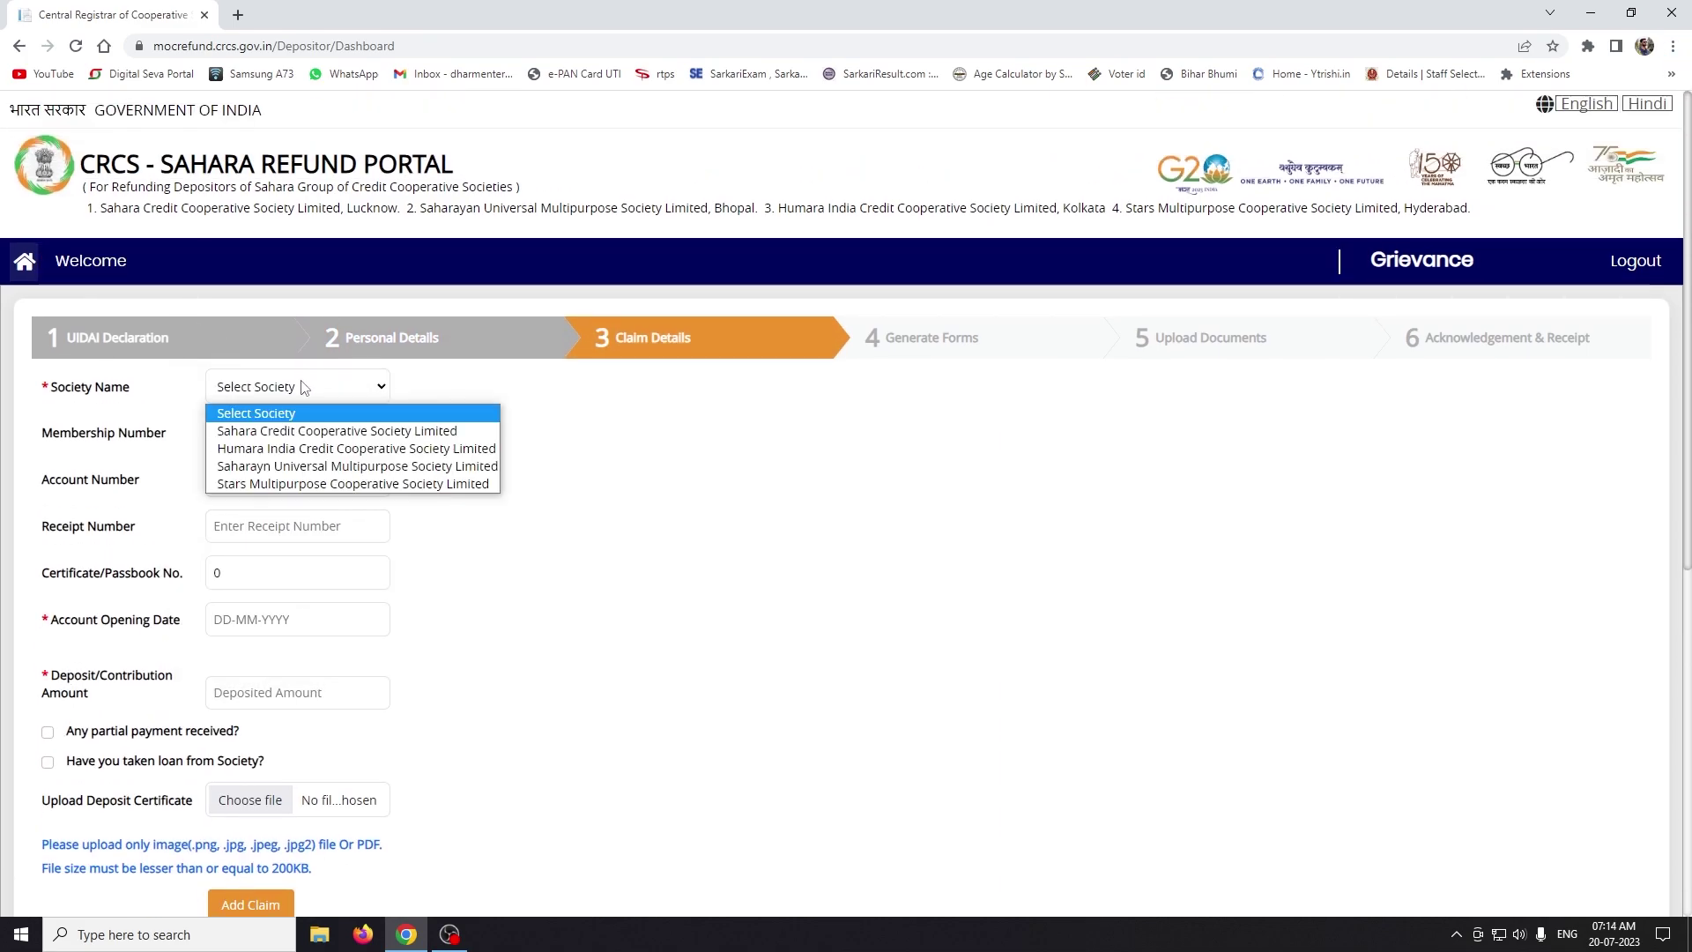
{"action": "left_click", "coordinate": [301, 469]}
{"action": "left_click", "coordinate": [259, 439]}
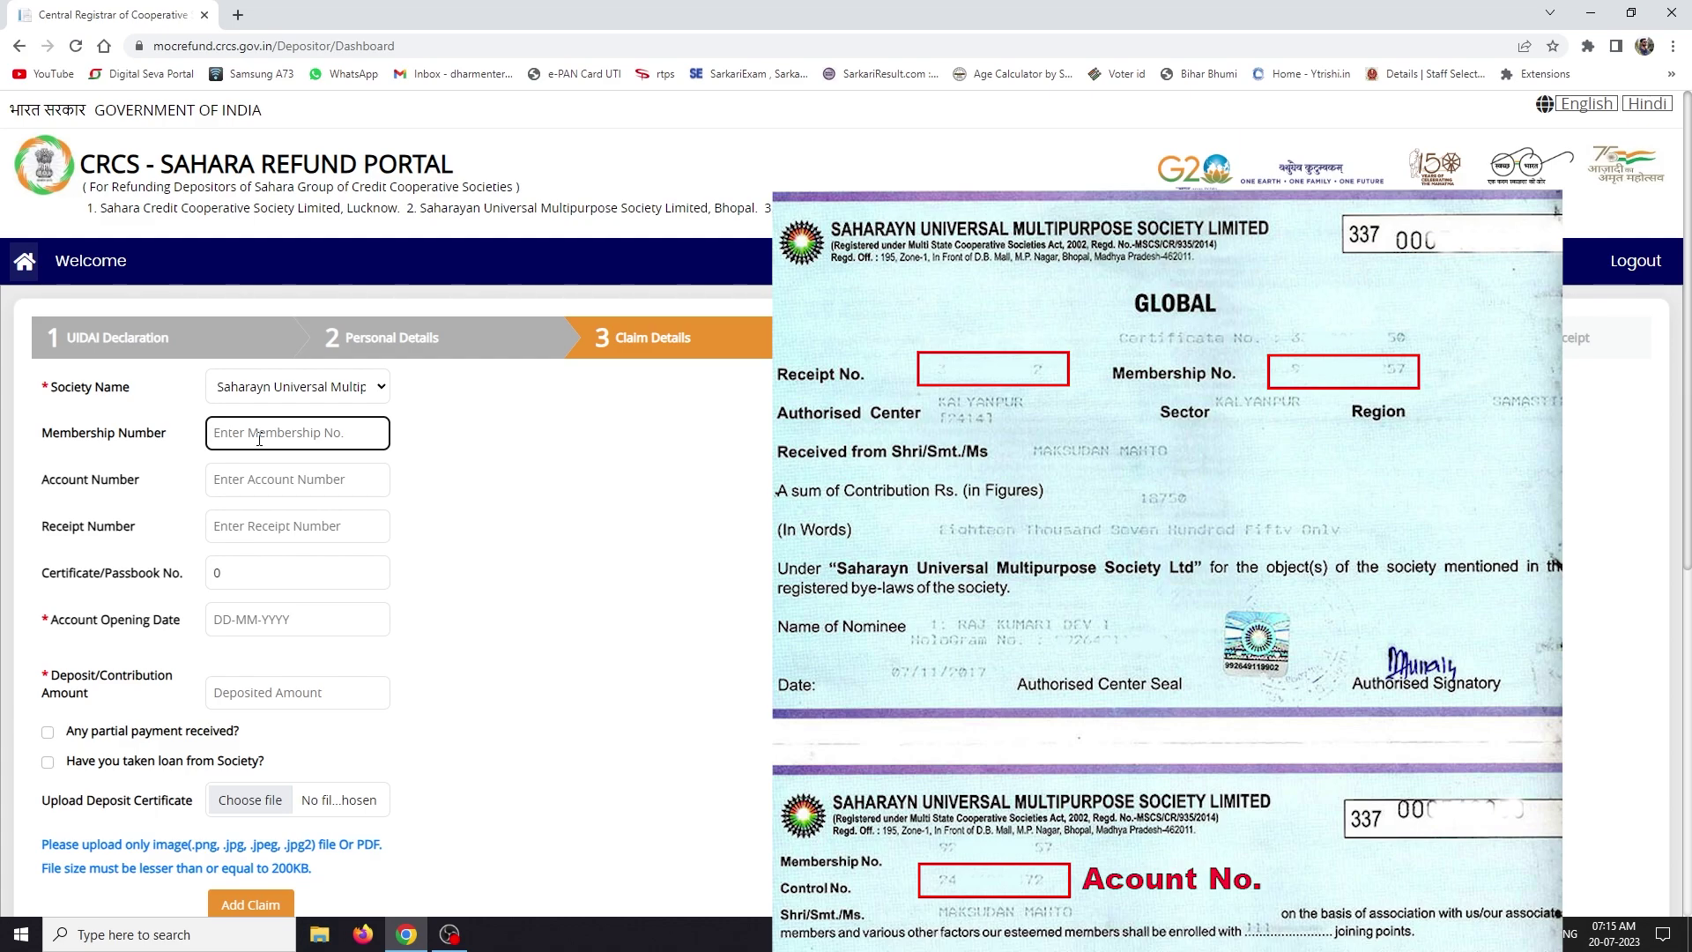
- Enter the certificate's membership number in the Membership Number field
{"action": "type", "text": "112345678"}
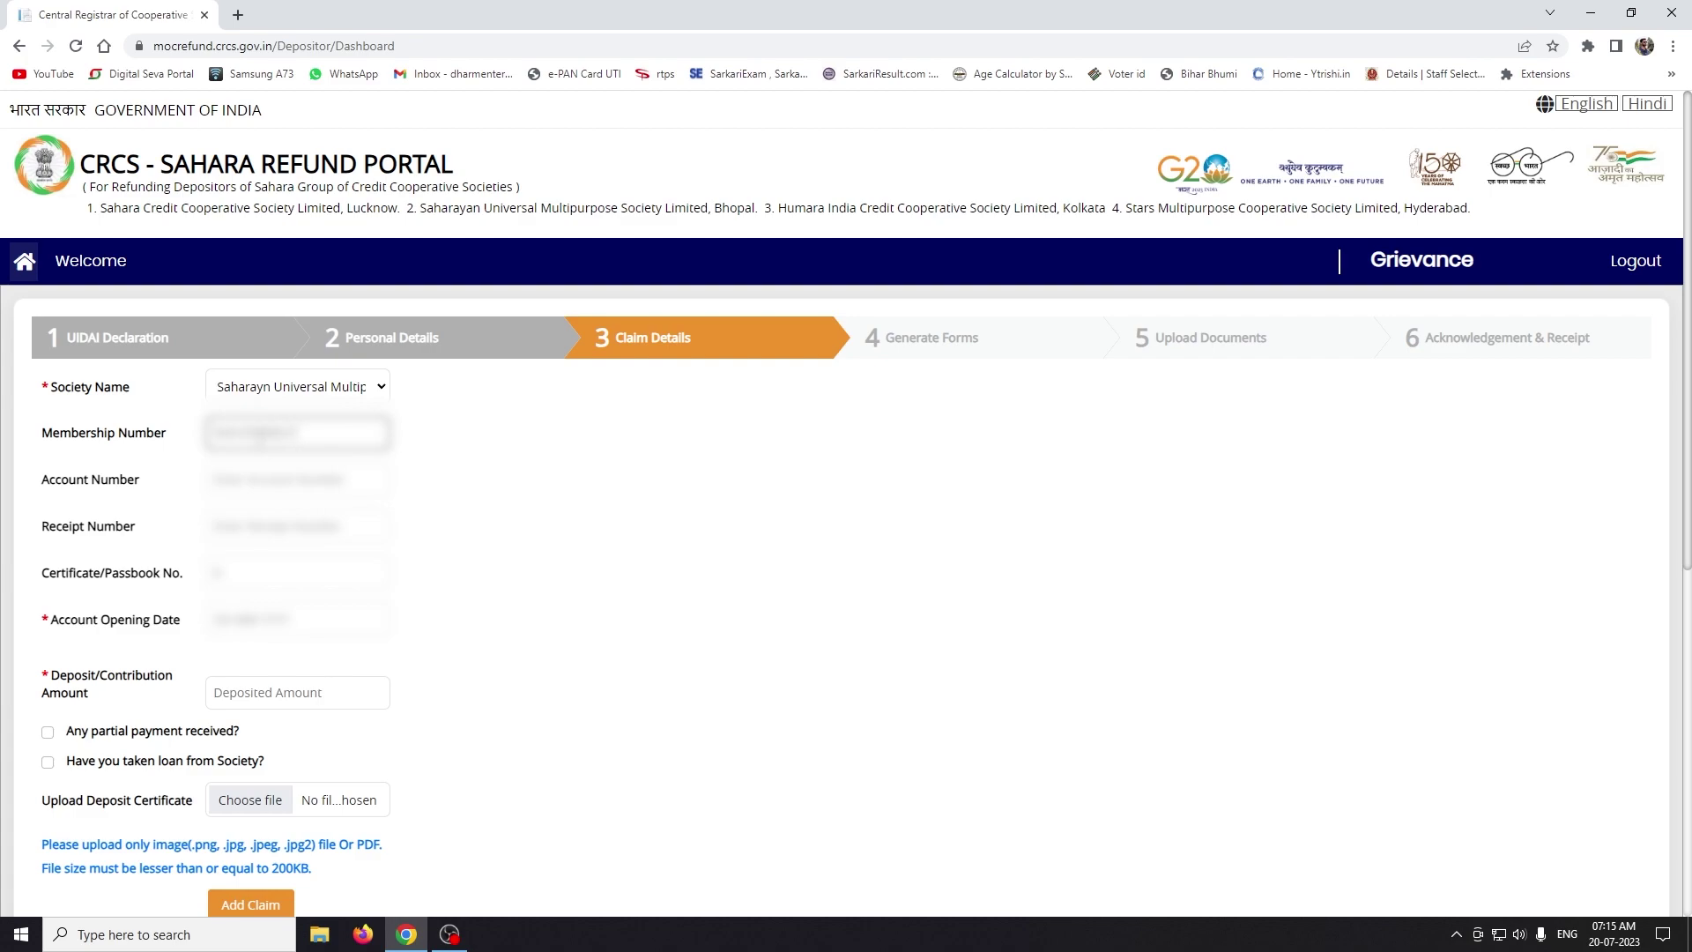
- Fill in the first claim's receipt number
{"action": "left_click", "coordinate": [298, 480]}
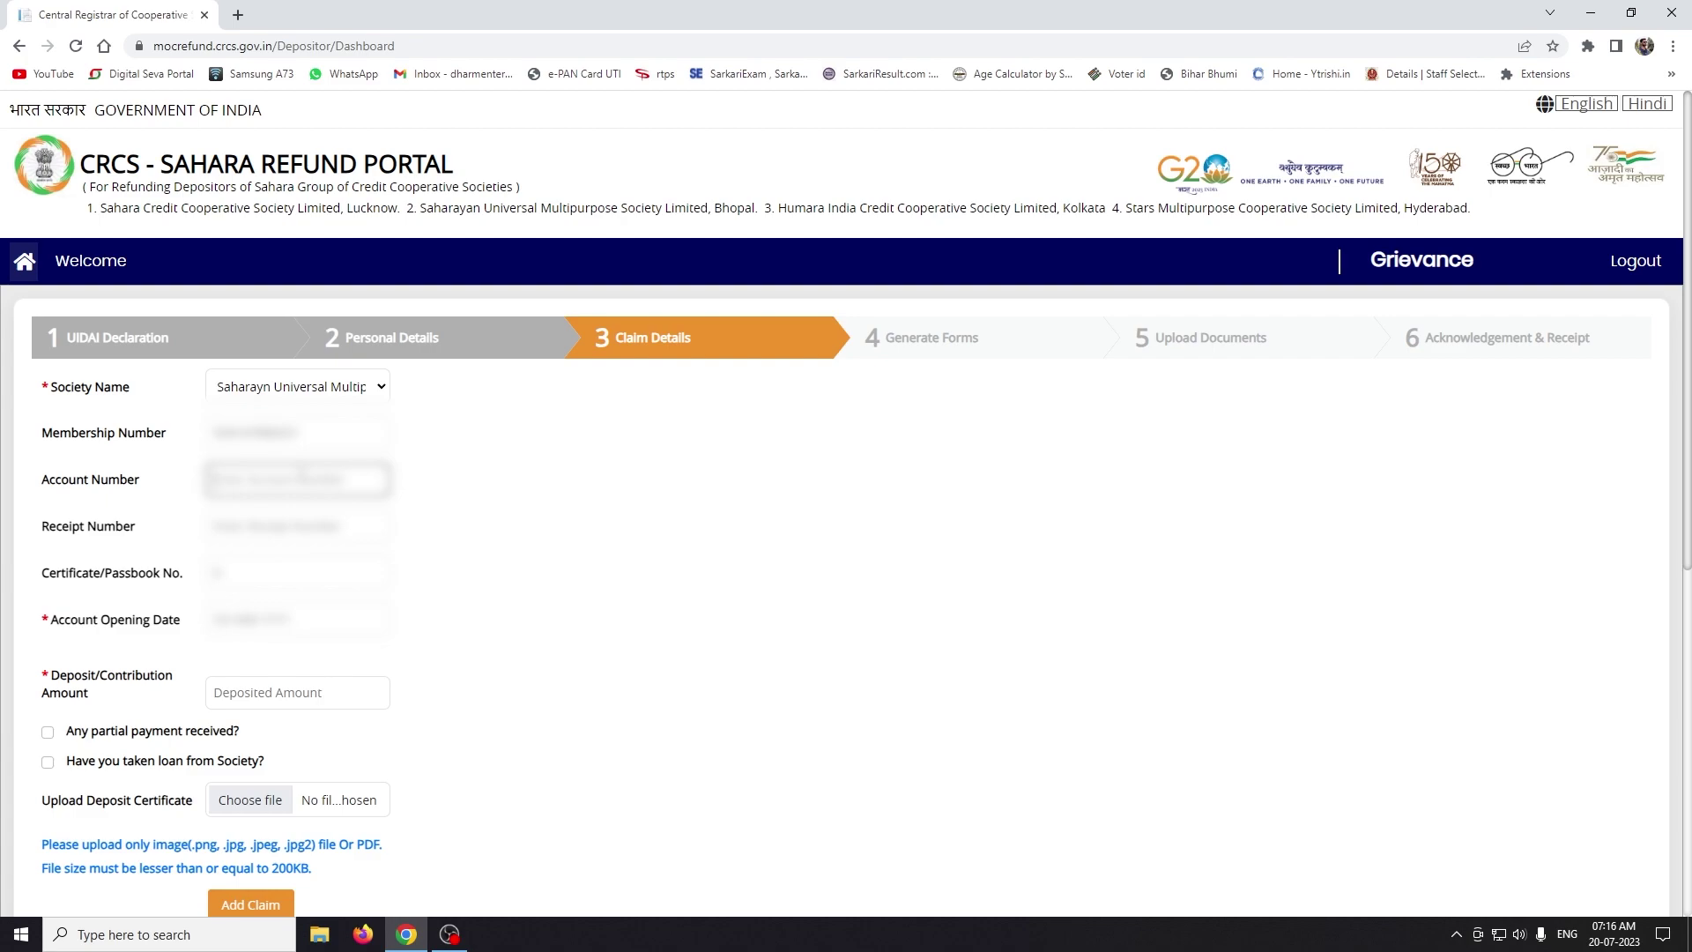
{"action": "left_click", "coordinate": [297, 526]}
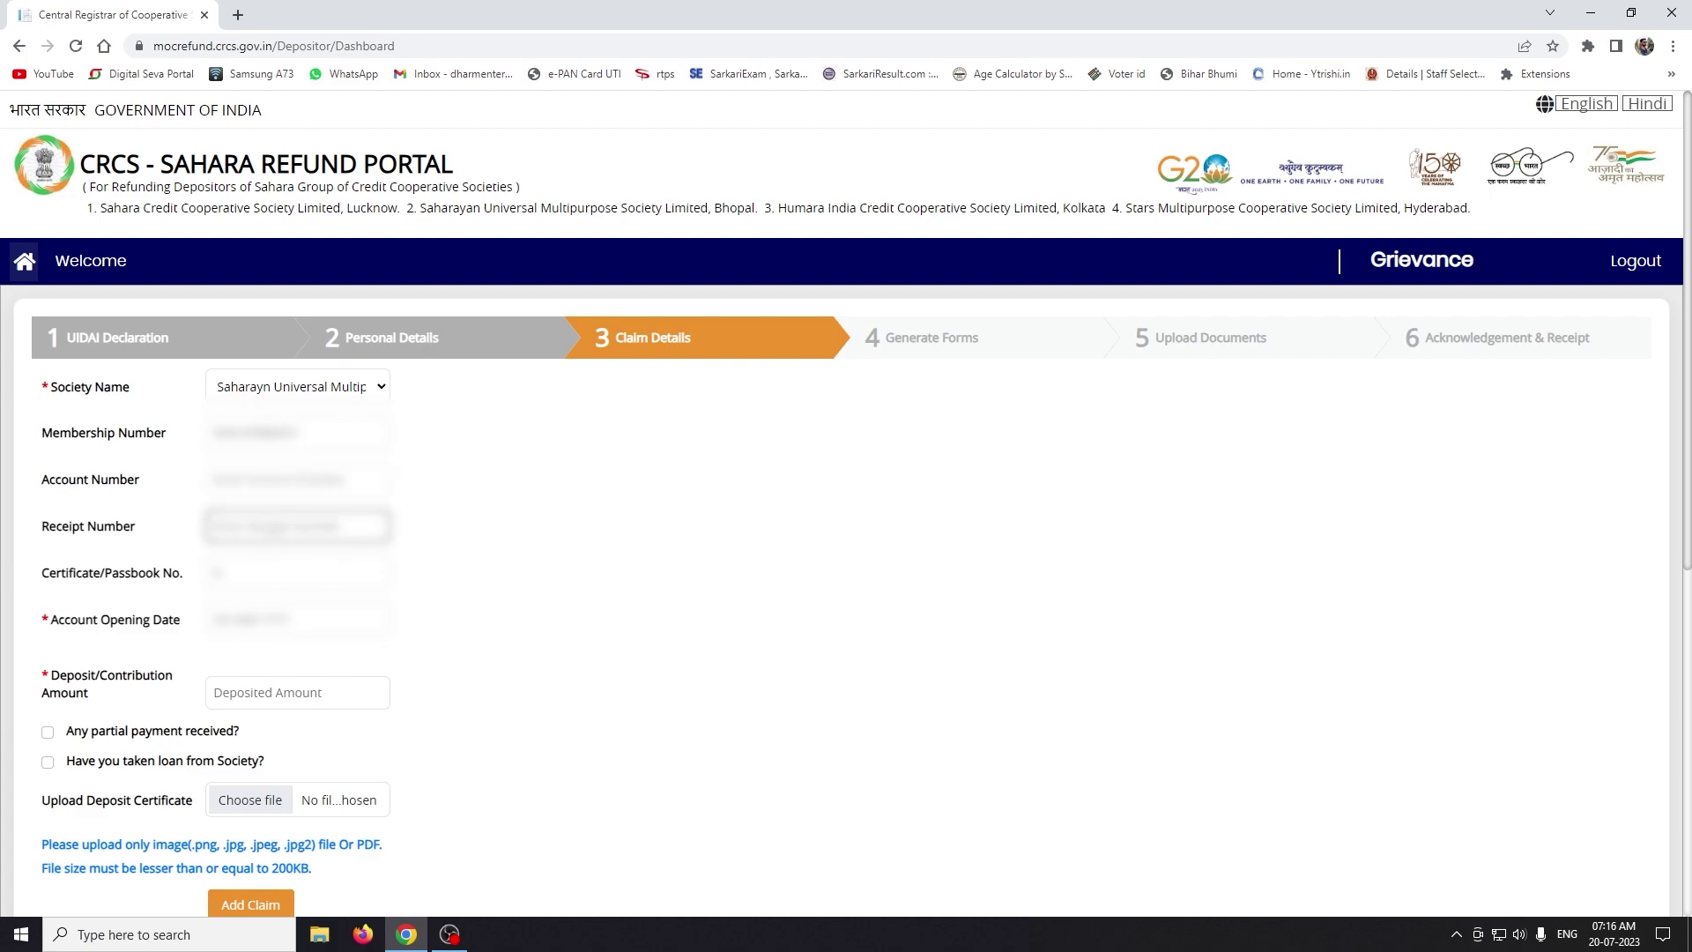
{"action": "type", "text": "12345678"}
{"action": "key", "text": "Tab"}
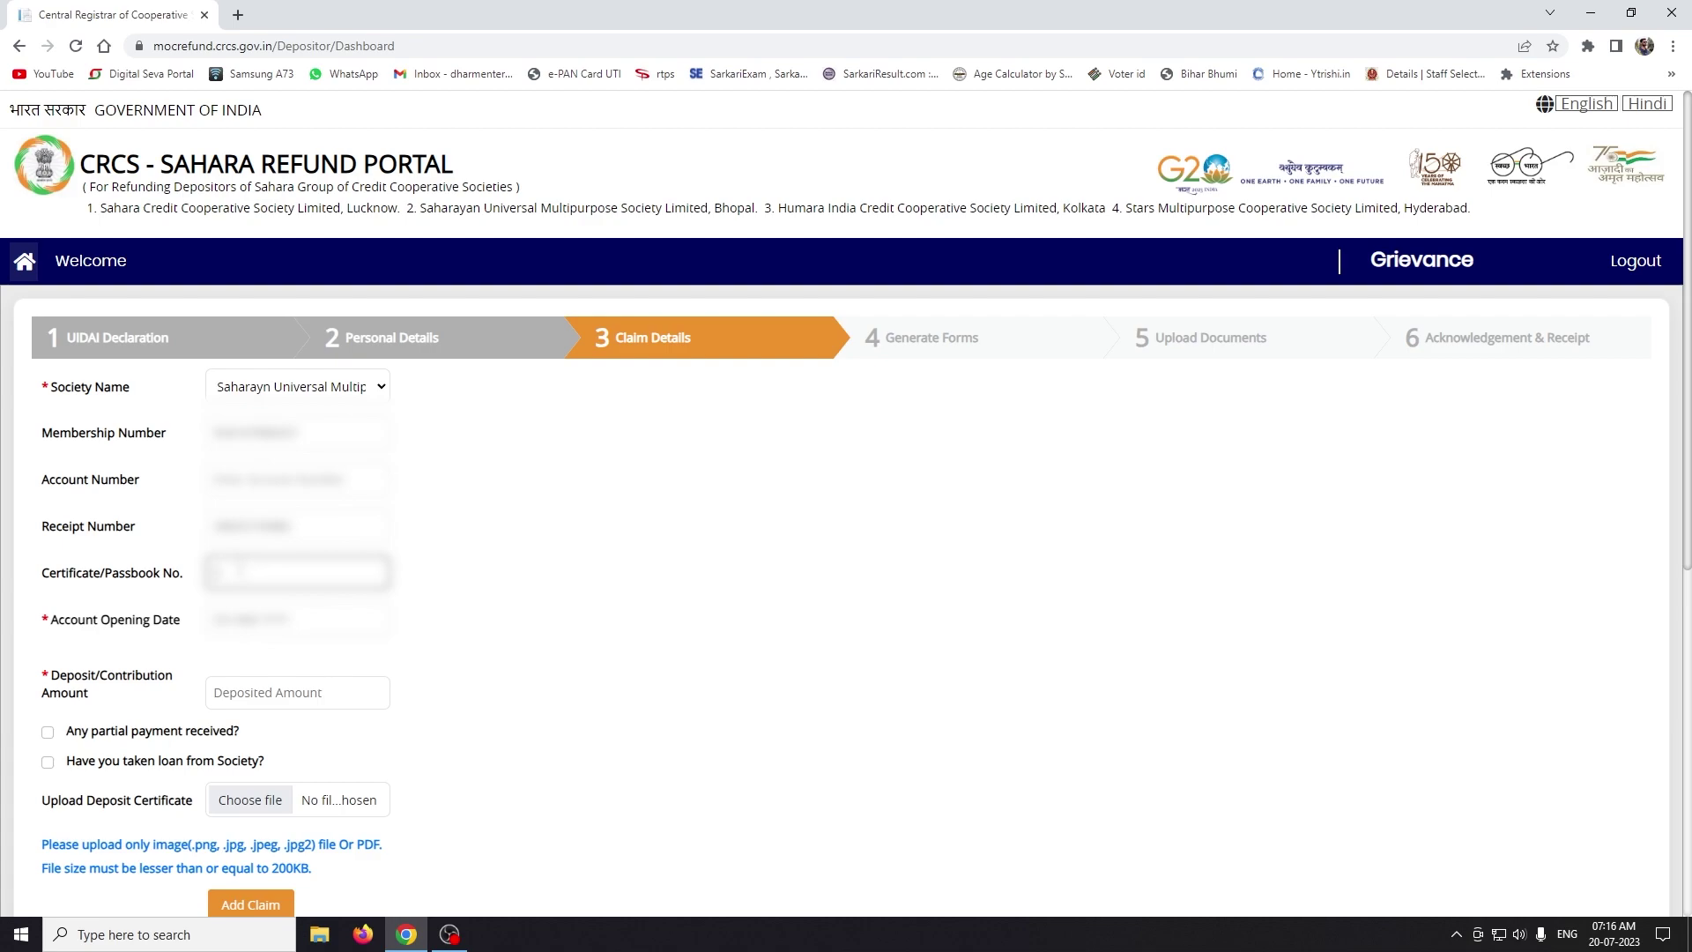
{"action": "key", "text": "Tab"}
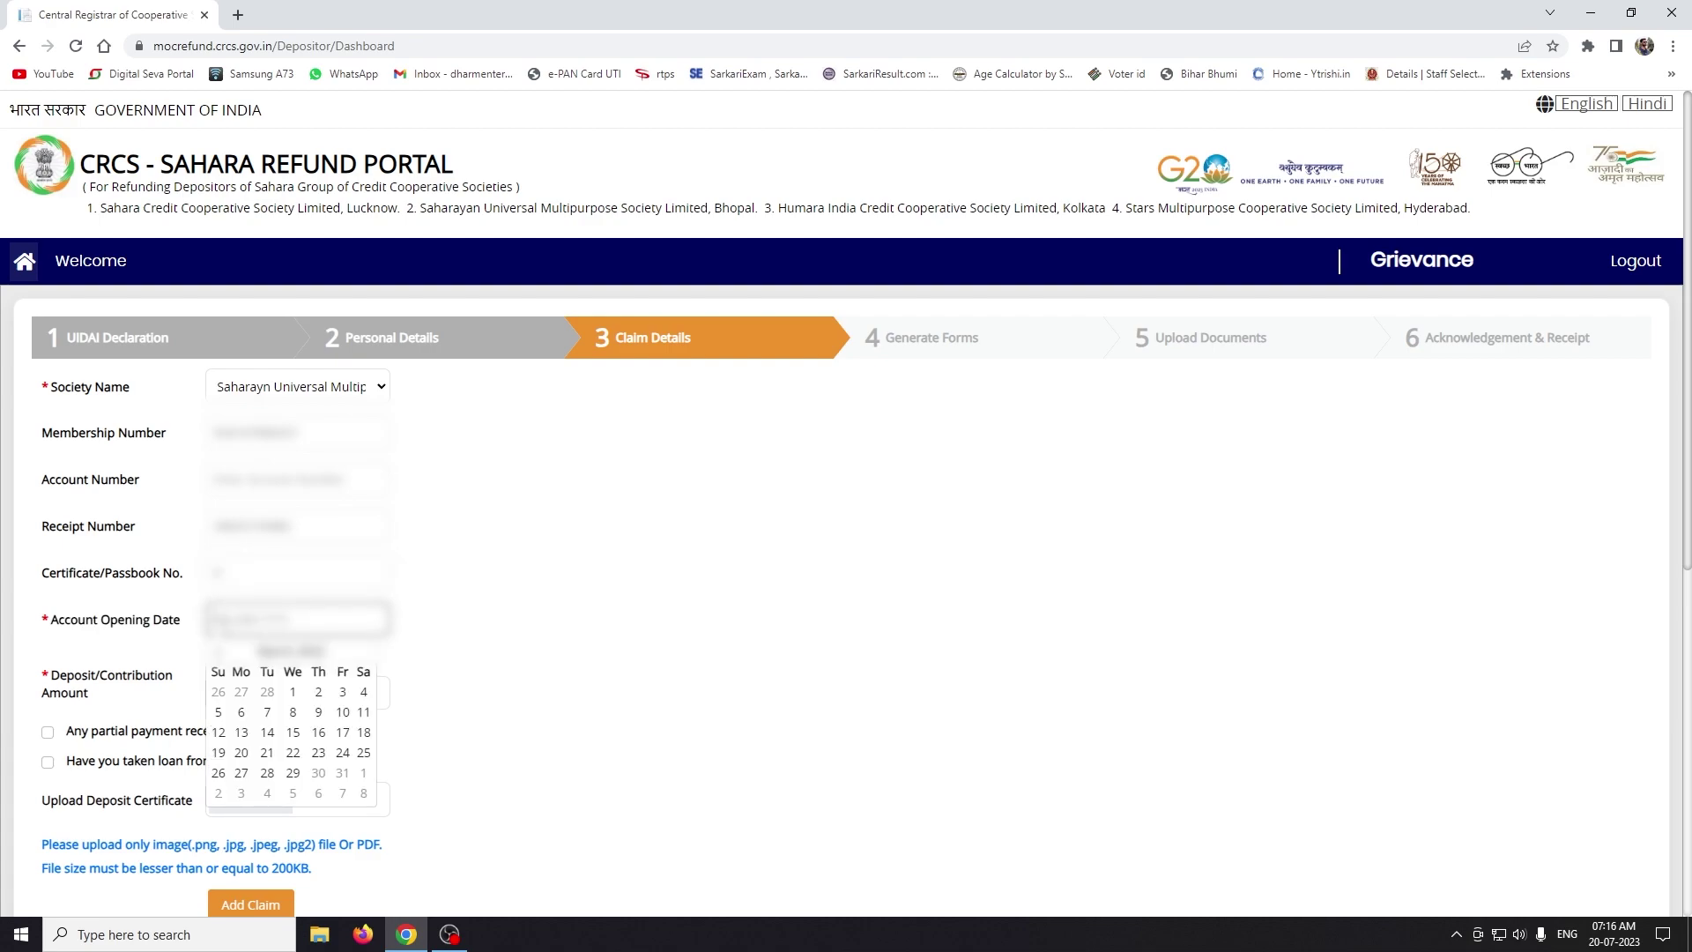
- Set the account opening date to 3 December 2017, deposit amount 18750, and the account number
{"action": "left_click", "coordinate": [291, 651]}
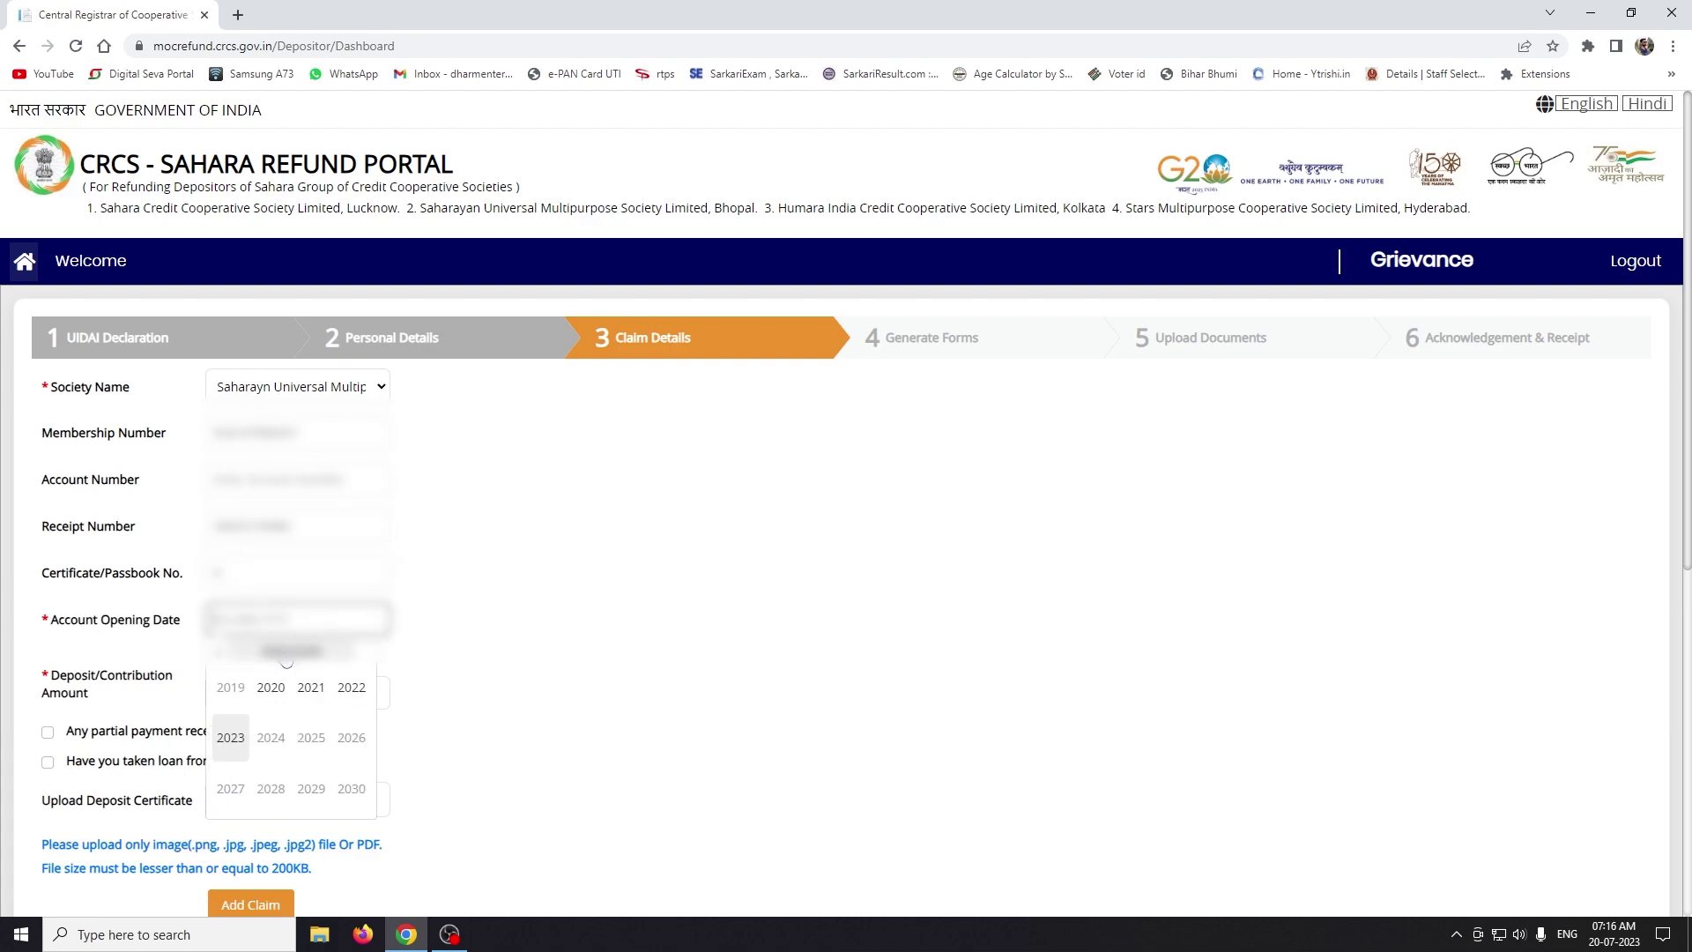
{"action": "left_click", "coordinate": [291, 650]}
{"action": "left_click", "coordinate": [231, 789]}
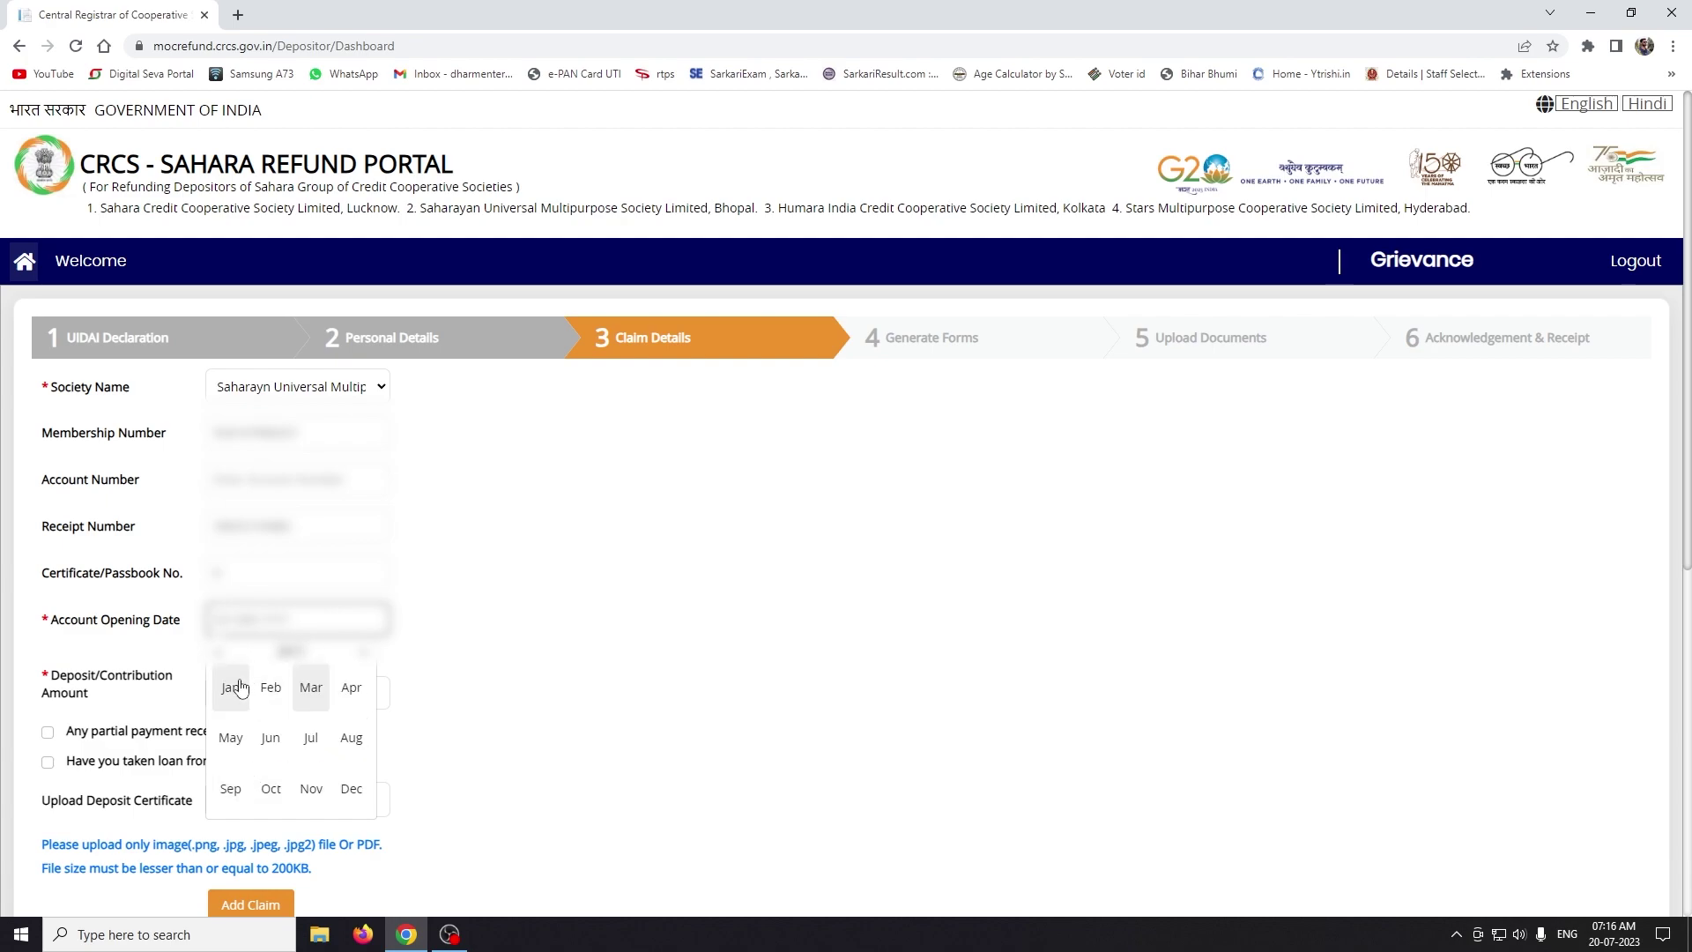
{"action": "left_click", "coordinate": [348, 789]}
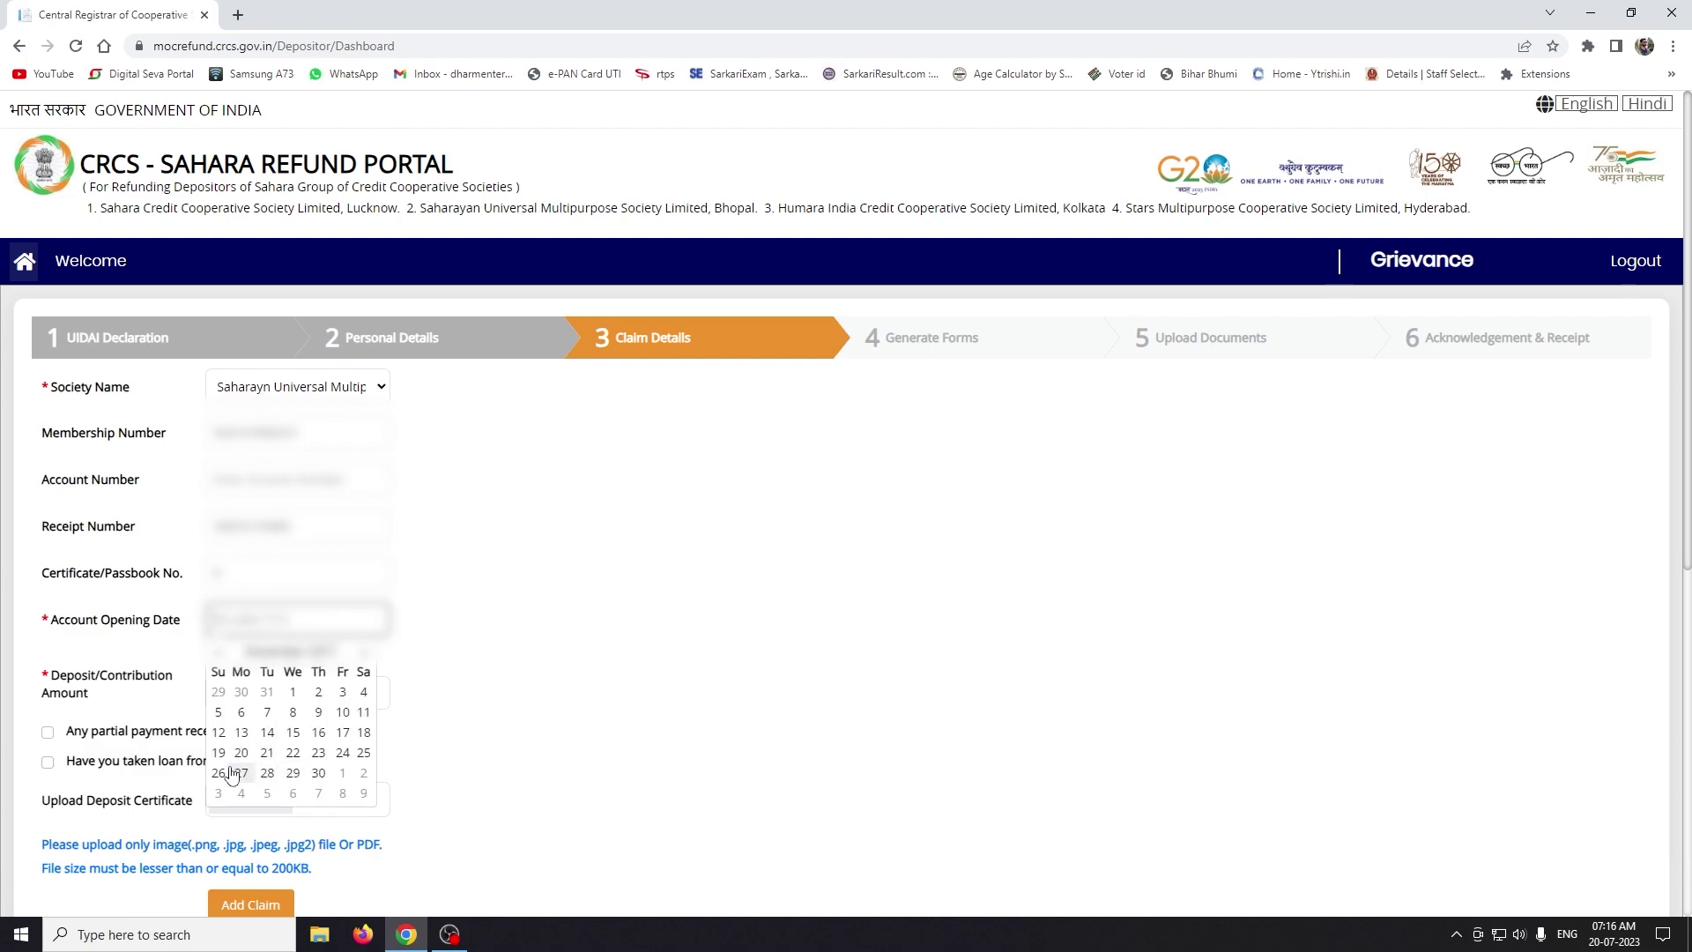
{"action": "left_click", "coordinate": [353, 689]}
{"action": "left_click", "coordinate": [240, 692]}
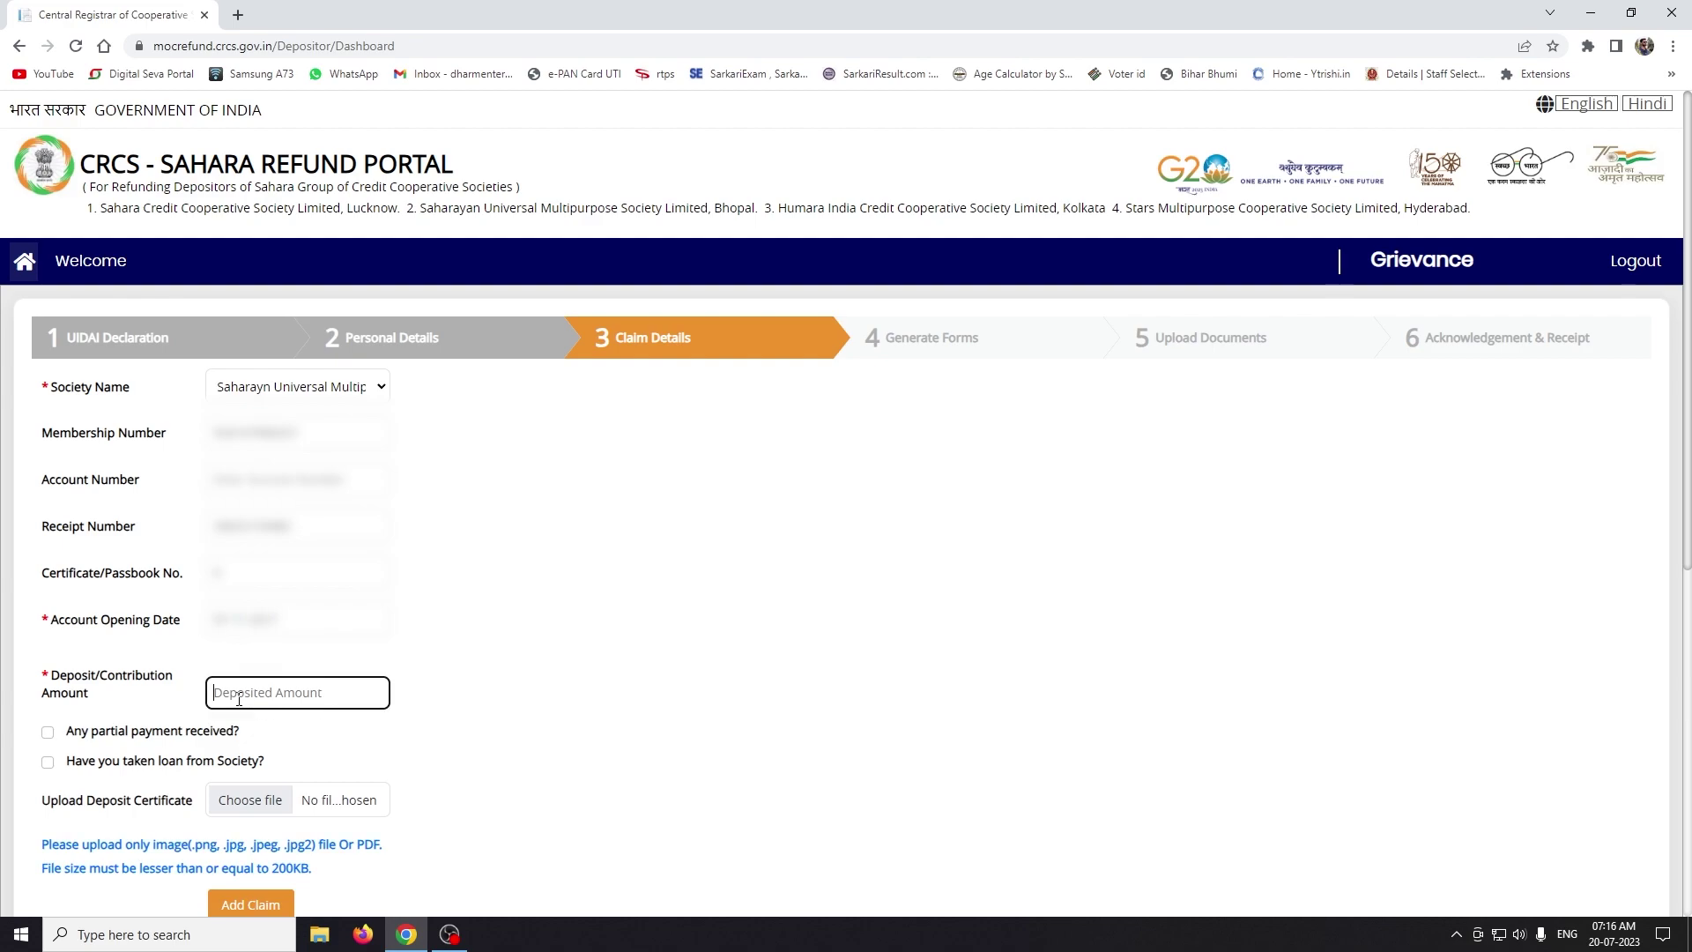
{"action": "type", "text": "18750"}
{"action": "scroll", "coordinate": [60, 571], "scroll_direction": "down", "scroll_amount": 2}
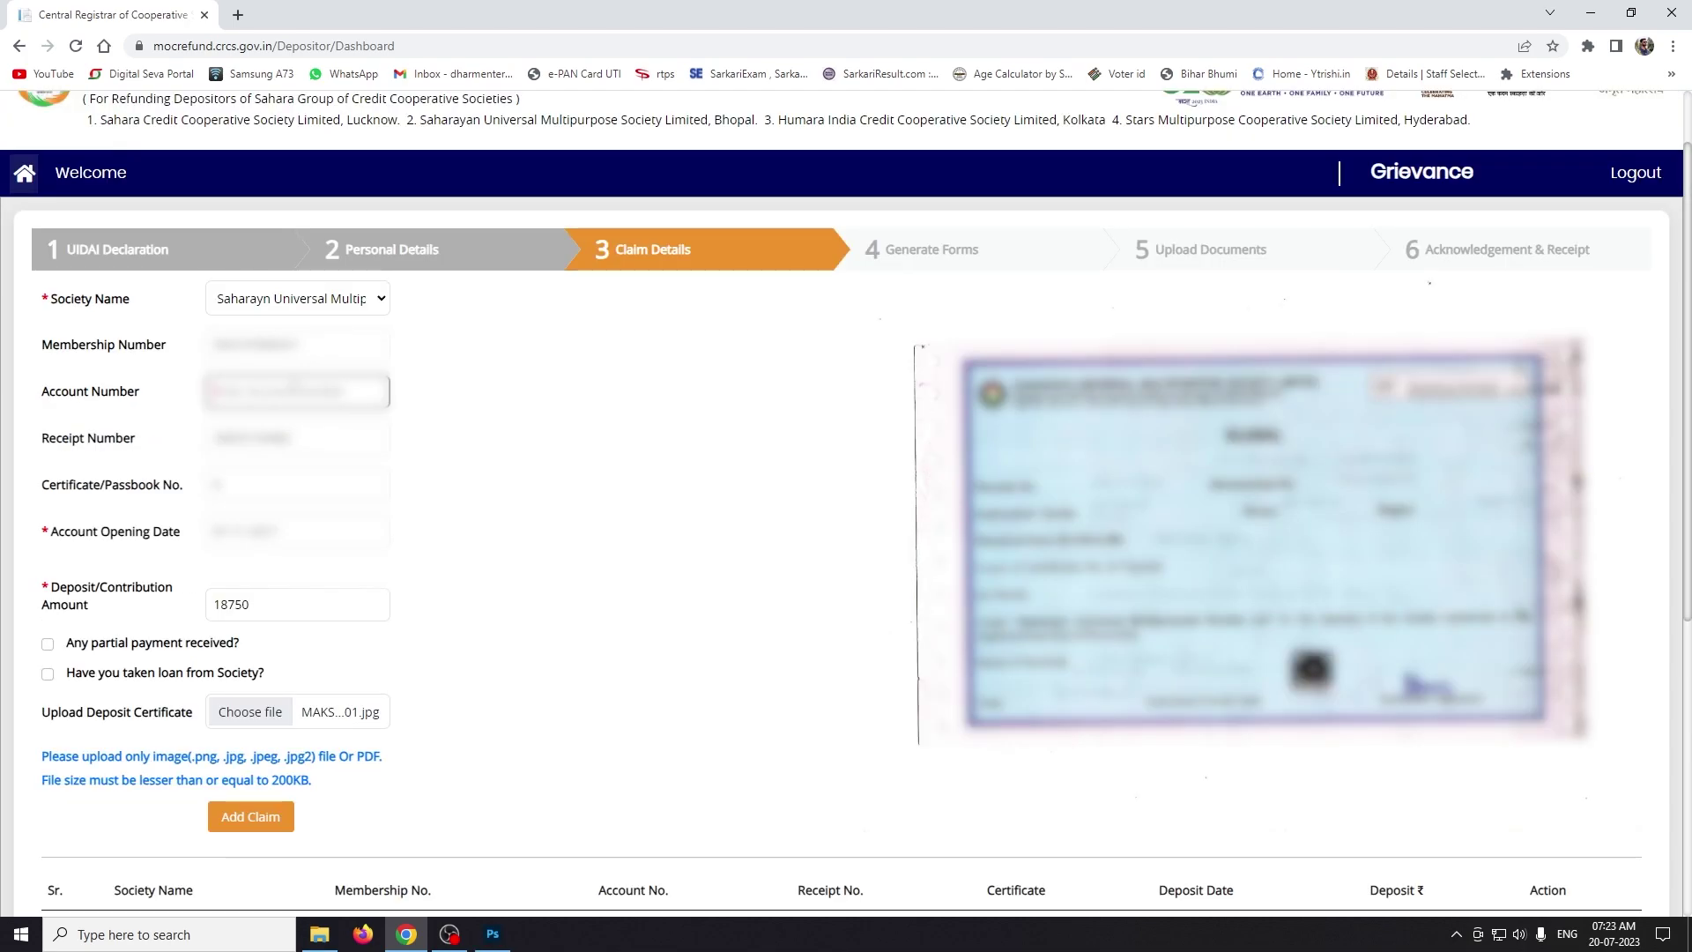
{"action": "type", "text": "123456789"}
- Add the first deposit claim and check its new row in the claims table
{"action": "left_click", "coordinate": [252, 817]}
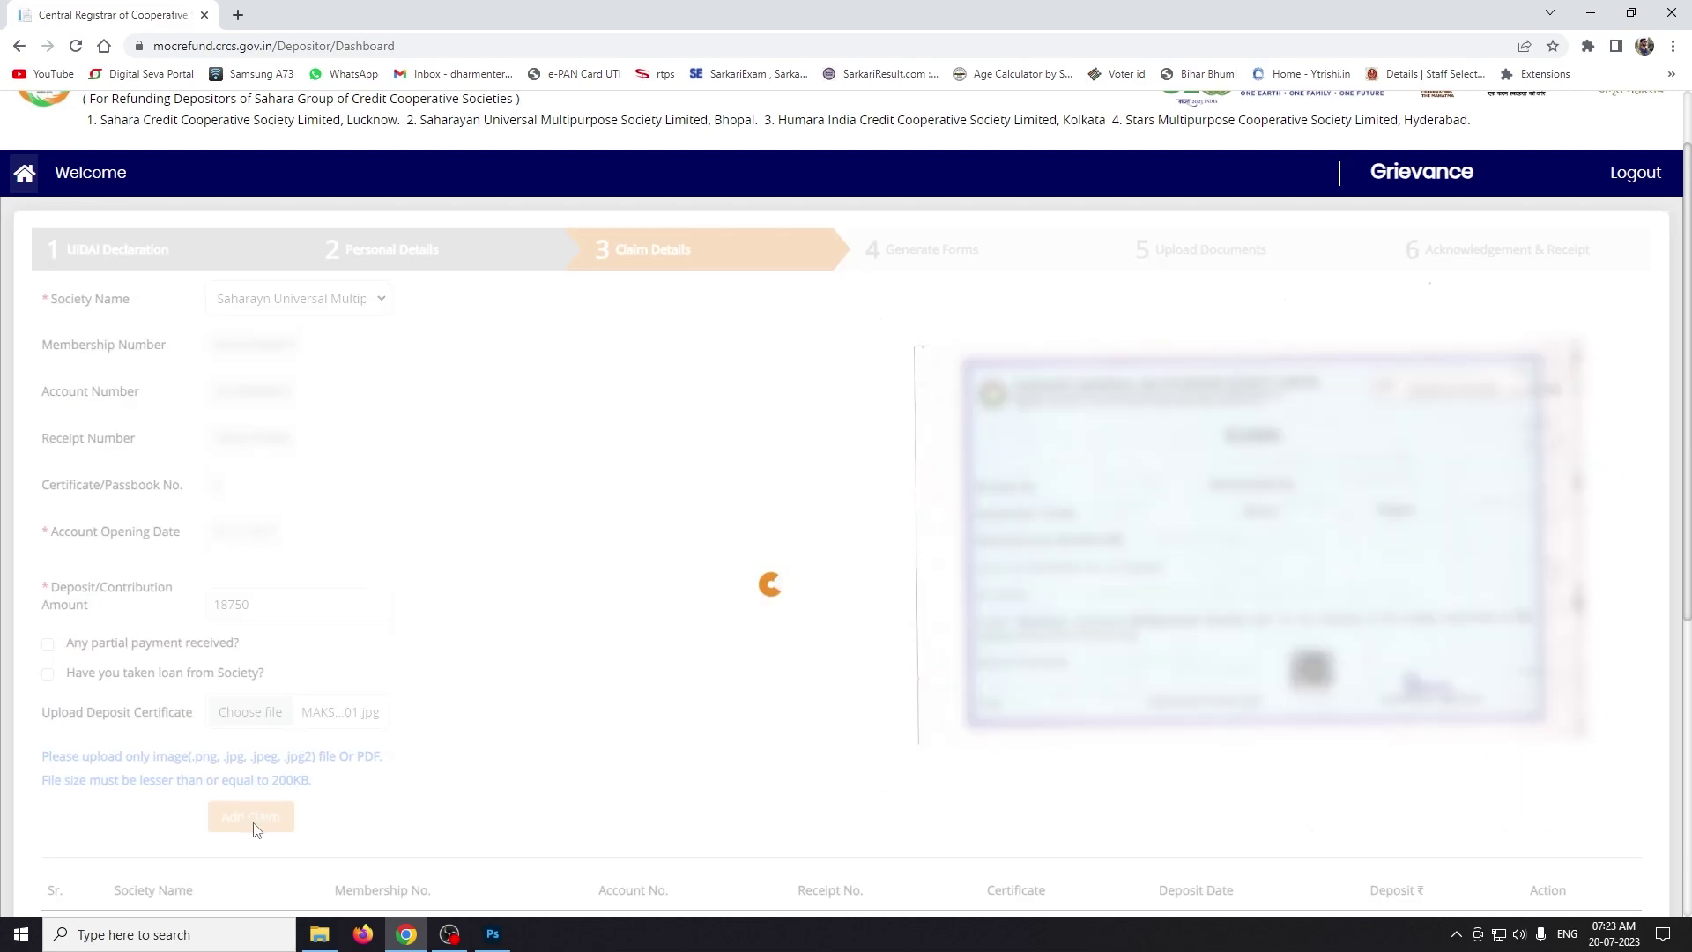
{"action": "scroll", "coordinate": [418, 564], "scroll_direction": "down", "scroll_amount": 1}
{"action": "scroll", "coordinate": [421, 499], "scroll_direction": "down", "scroll_amount": 3}
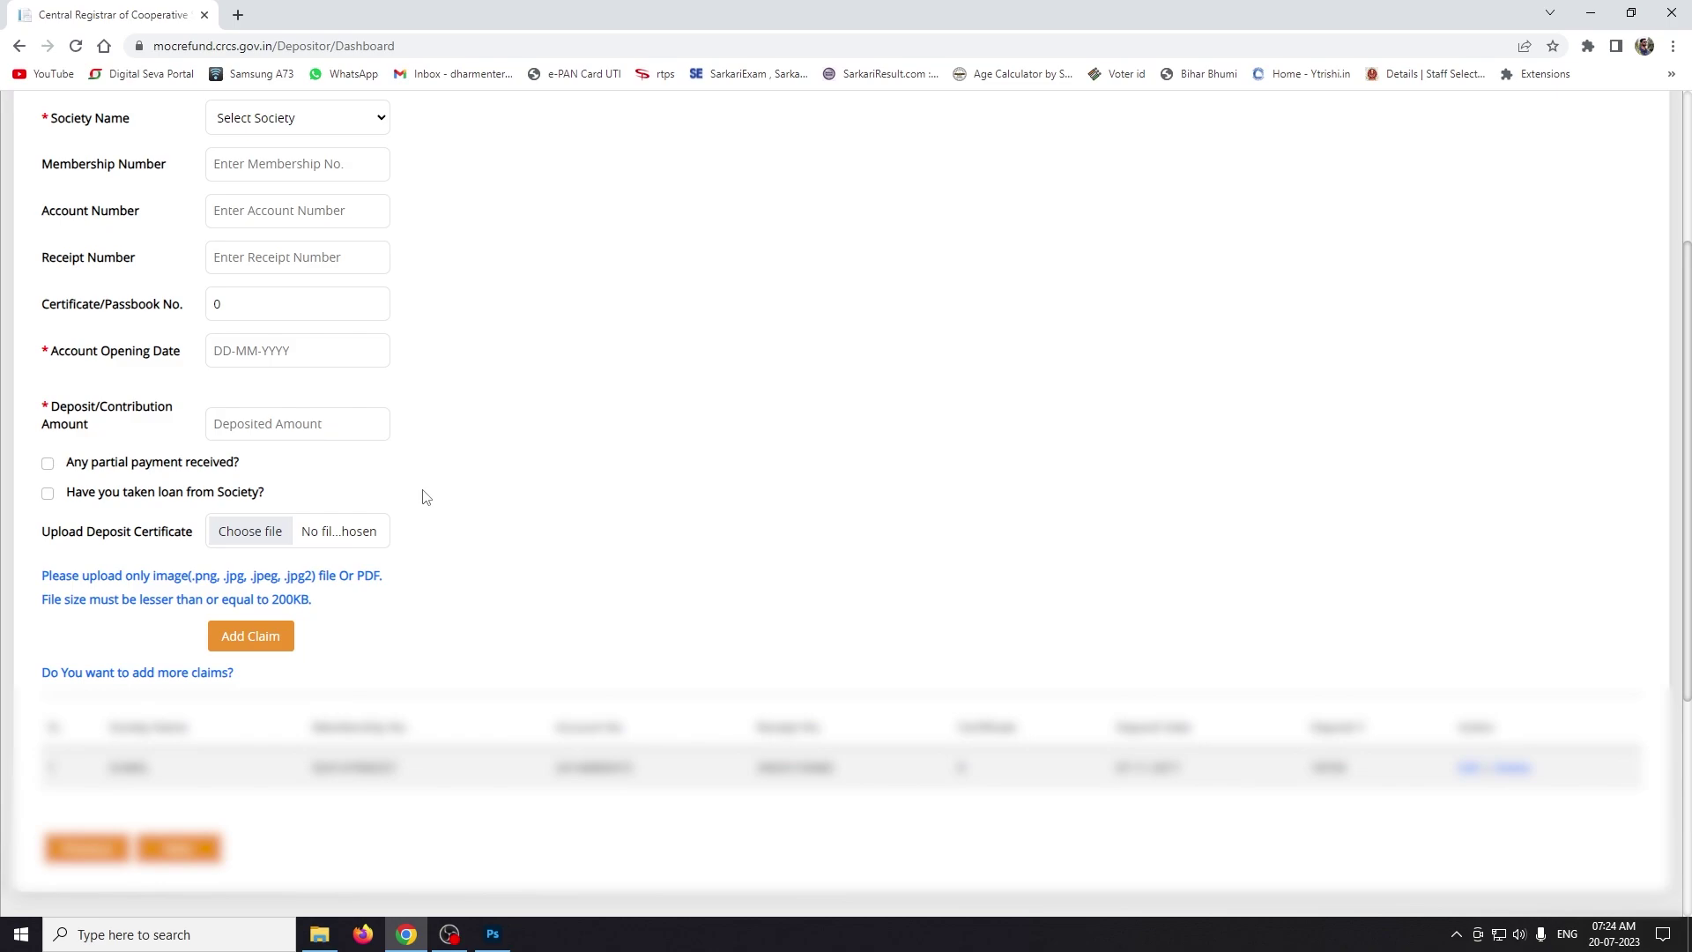
- Enter the second claim's membership, receipt and account numbers
{"action": "scroll", "coordinate": [423, 496], "scroll_direction": "up", "scroll_amount": 3}
{"action": "left_click", "coordinate": [264, 433]}
{"action": "type", "text": "12345678"}
{"action": "key", "text": "Tab"}
{"action": "key", "text": "Tab"}
{"action": "type", "text": "1"}
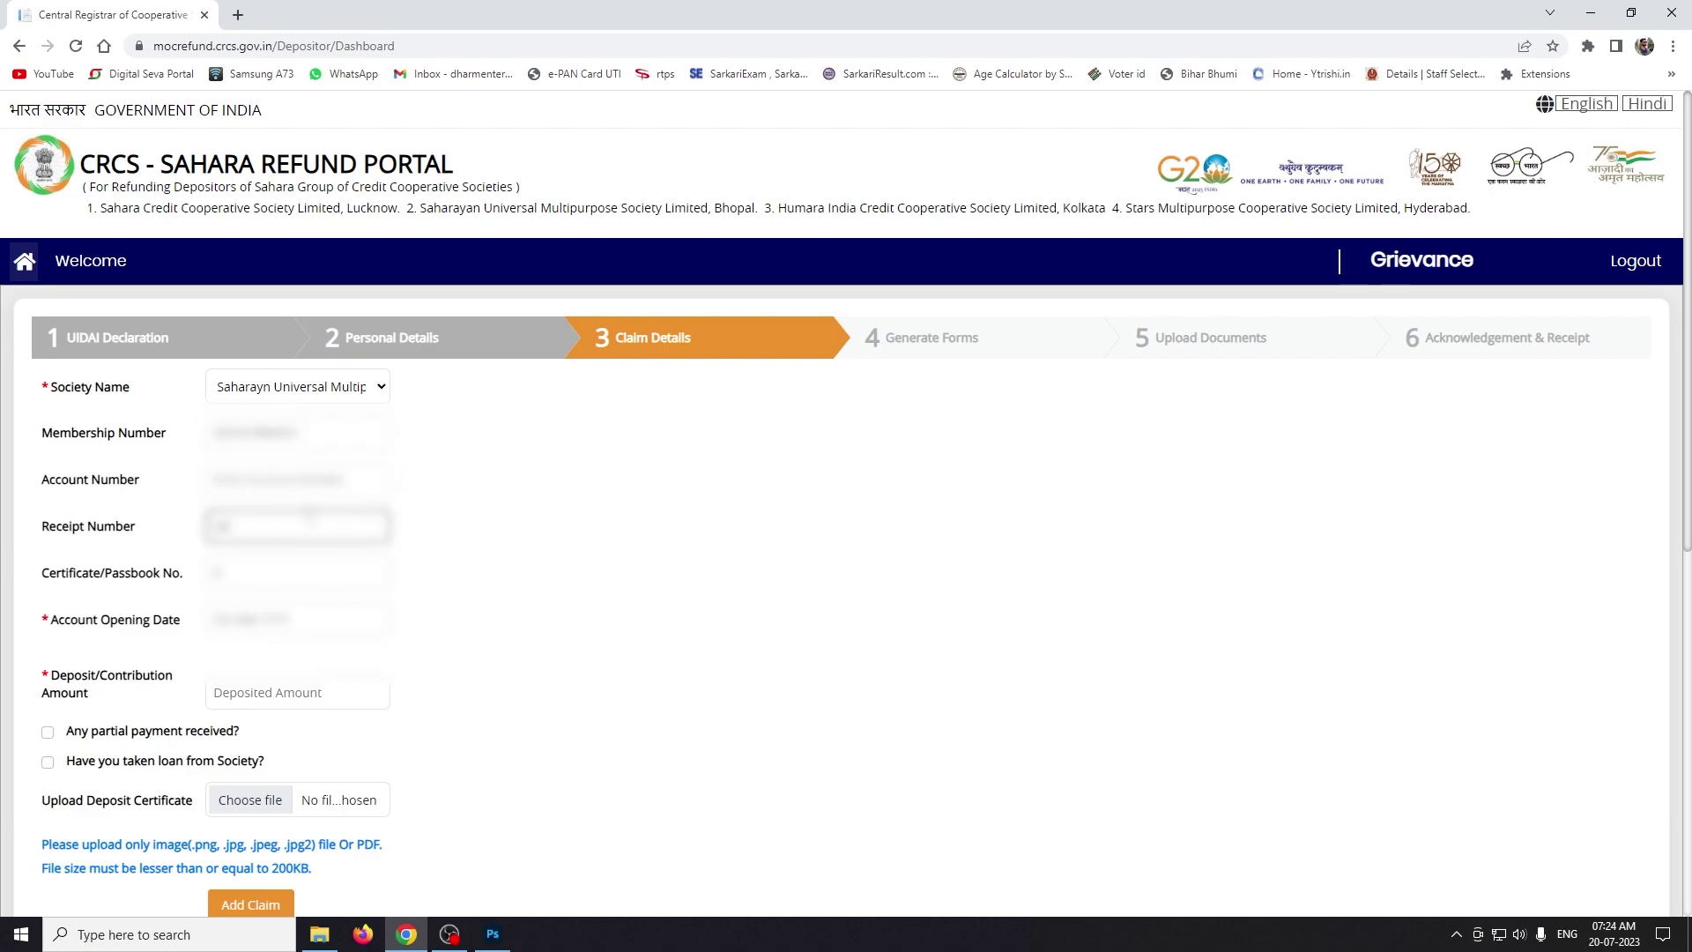
{"action": "type", "text": "2345678"}
{"action": "left_click", "coordinate": [310, 479]}
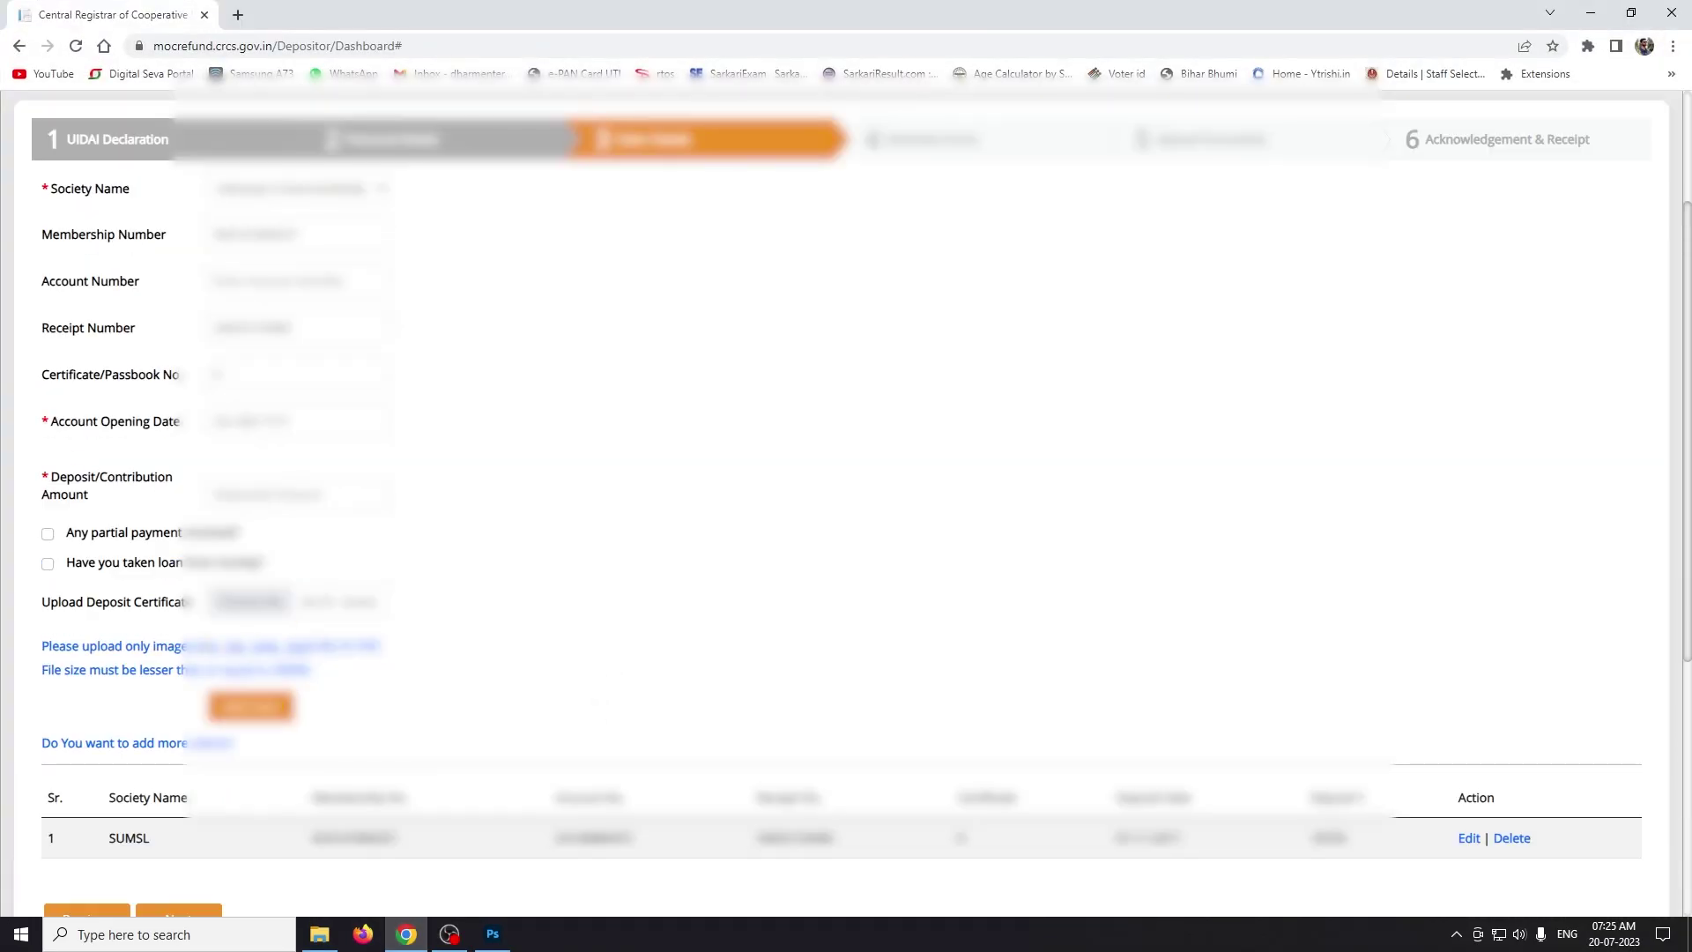
{"action": "left_click", "coordinate": [296, 457]}
{"action": "type", "text": "12345678"}
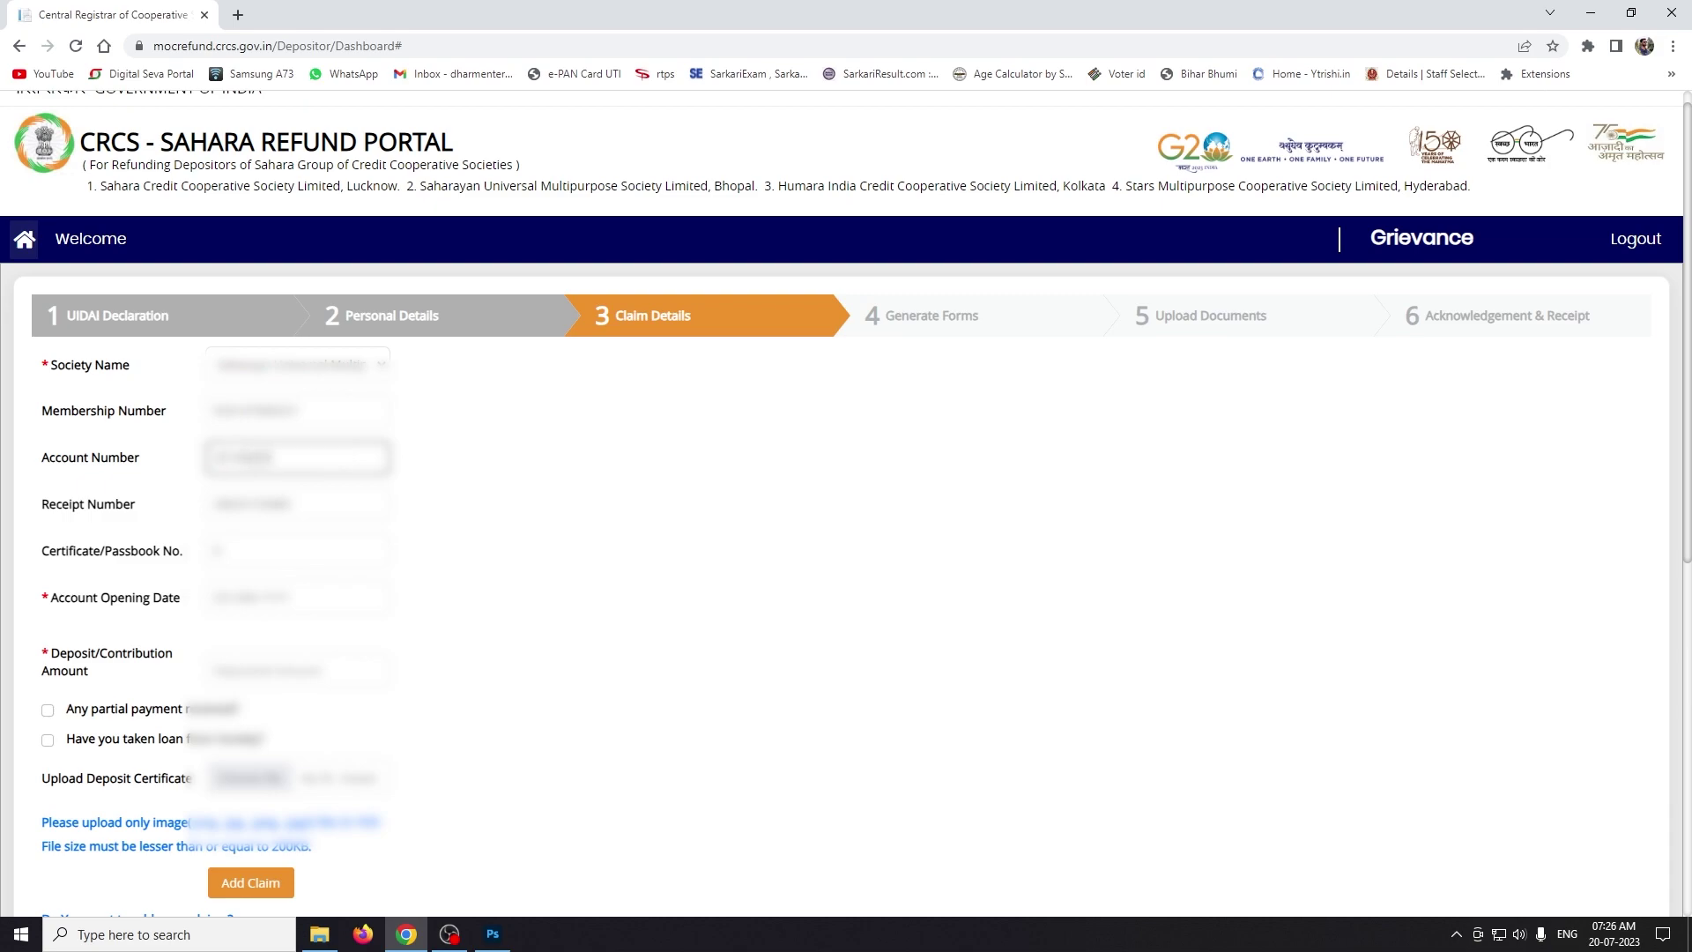
{"action": "type", "text": "90"}
- Pick the second claim's account opening date, enter a 10000 deposit, and start attaching its certificate
{"action": "left_click", "coordinate": [297, 597]}
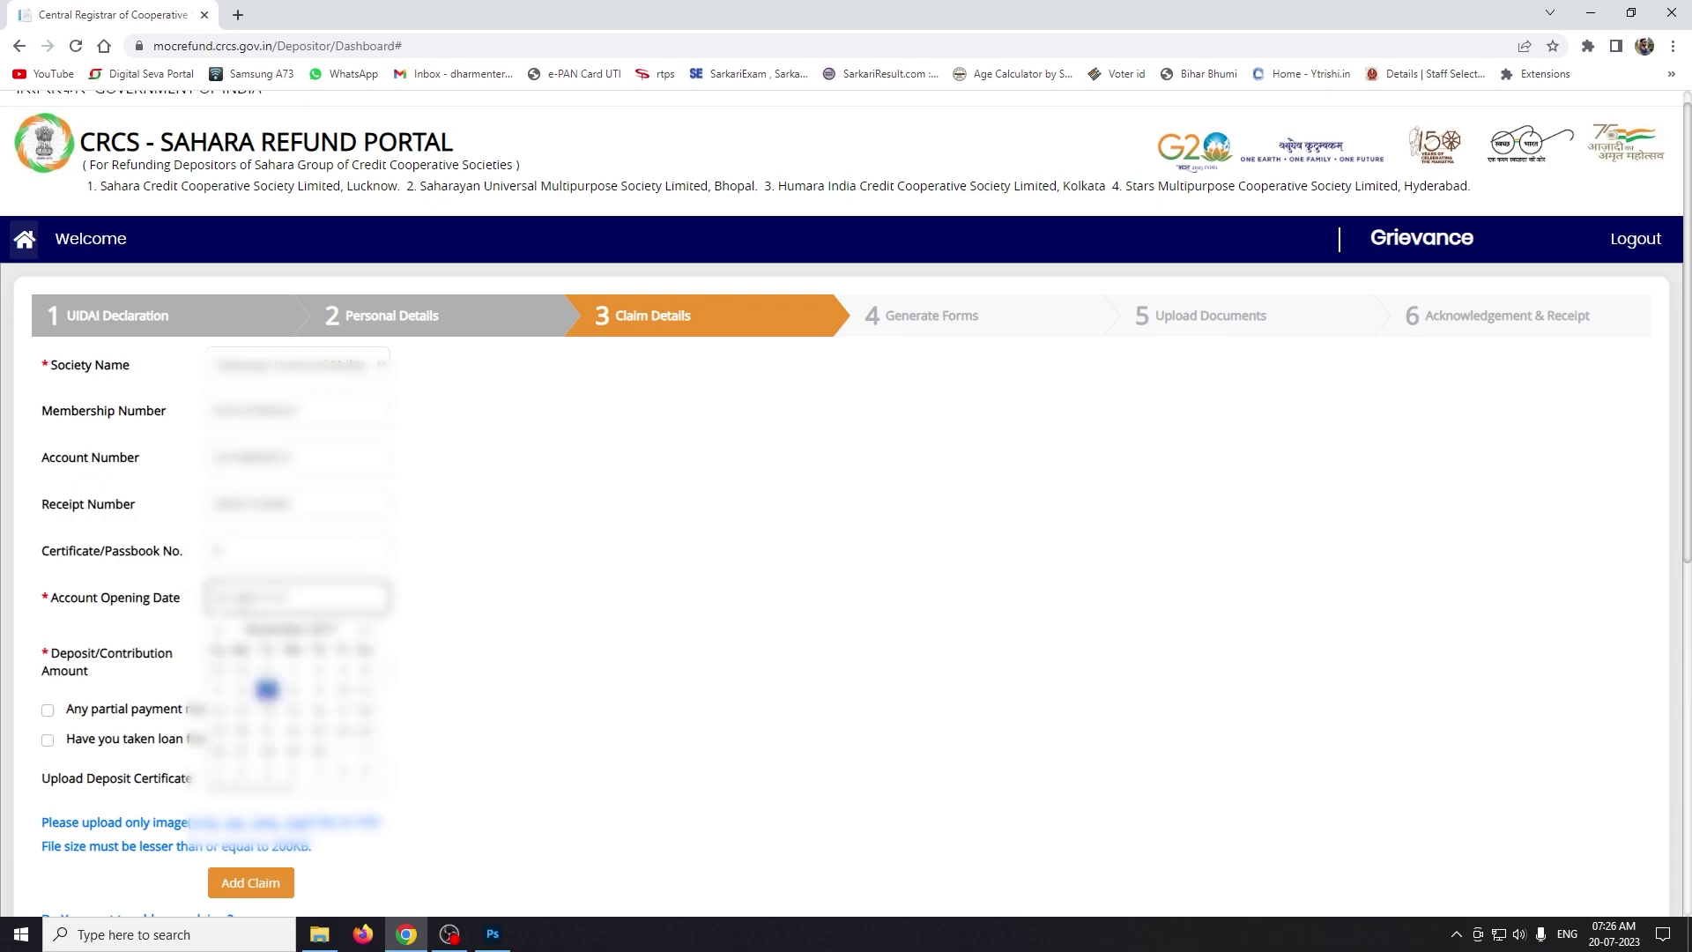
{"action": "left_click", "coordinate": [293, 690]}
{"action": "left_click", "coordinate": [273, 657]}
{"action": "type", "text": "10000"}
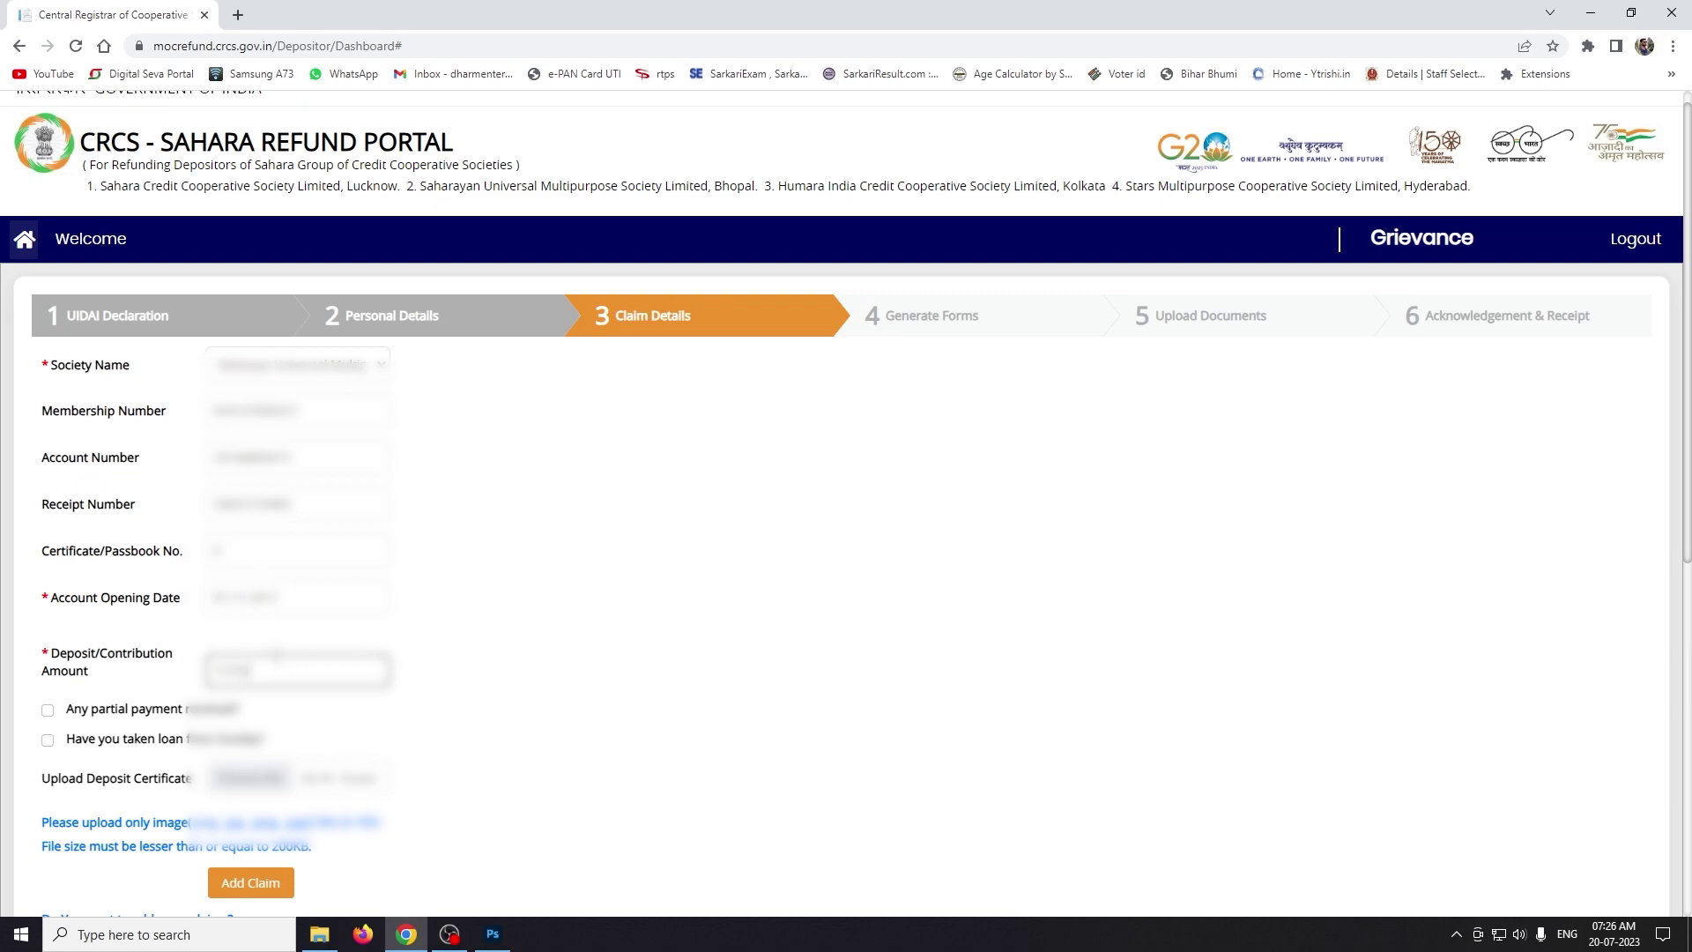
{"action": "left_click", "coordinate": [252, 778]}
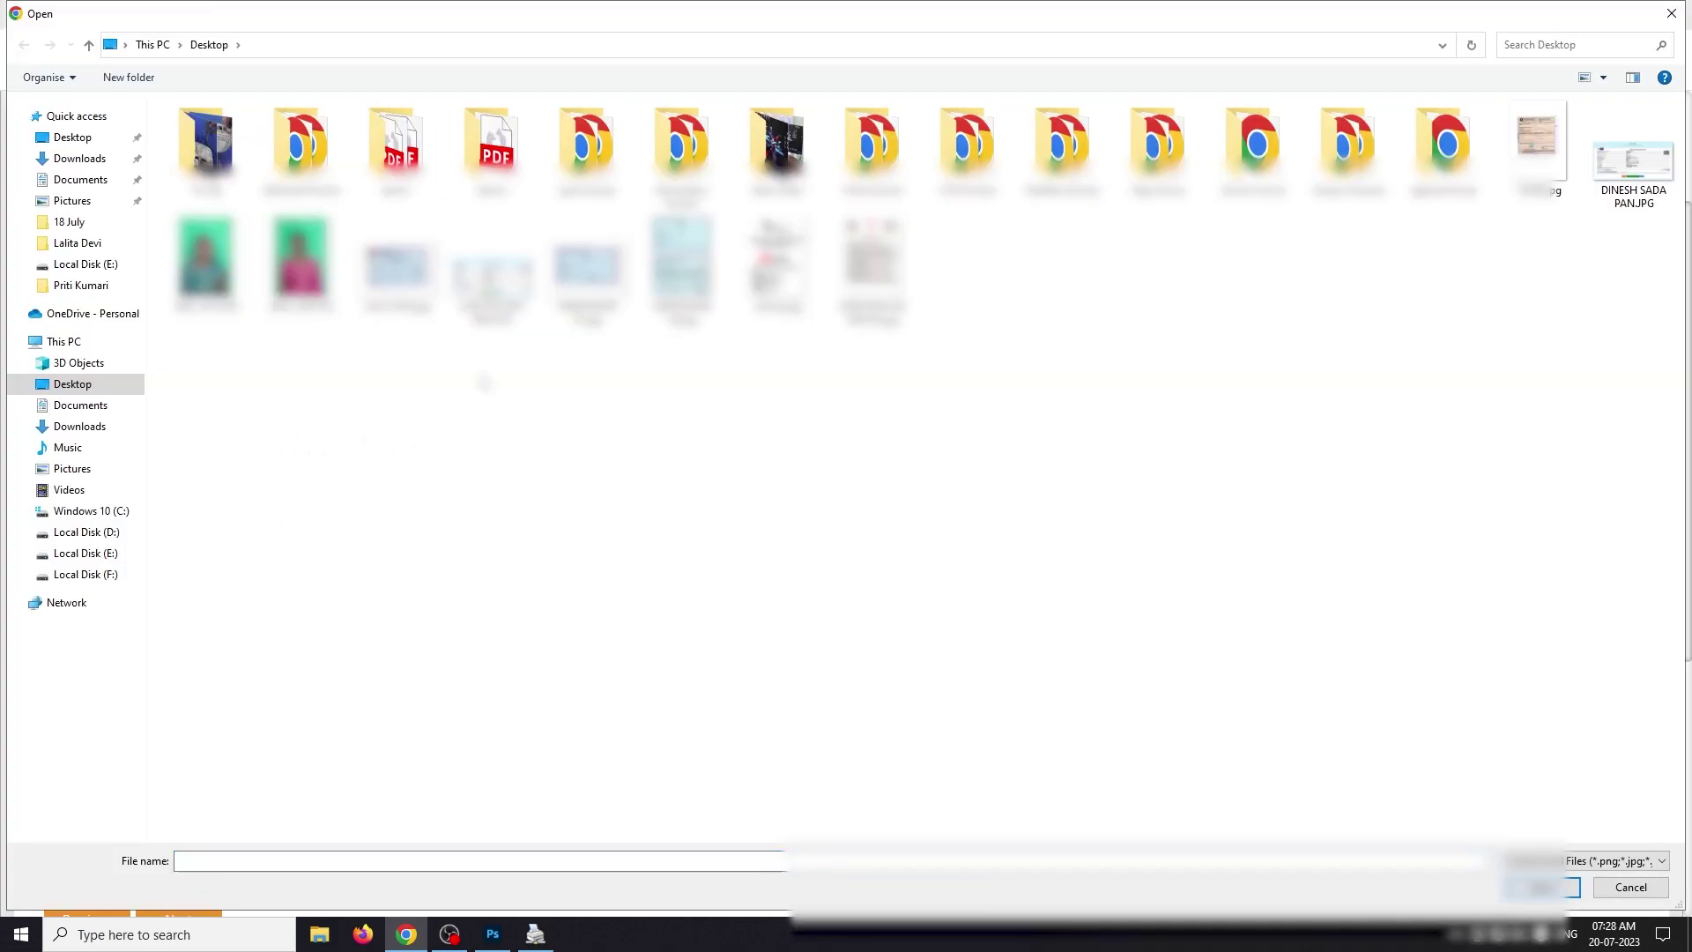
- Attach the MAKS...02.jpg certificate image and add the second deposit claim to the table
{"action": "double_click", "coordinate": [683, 269]}
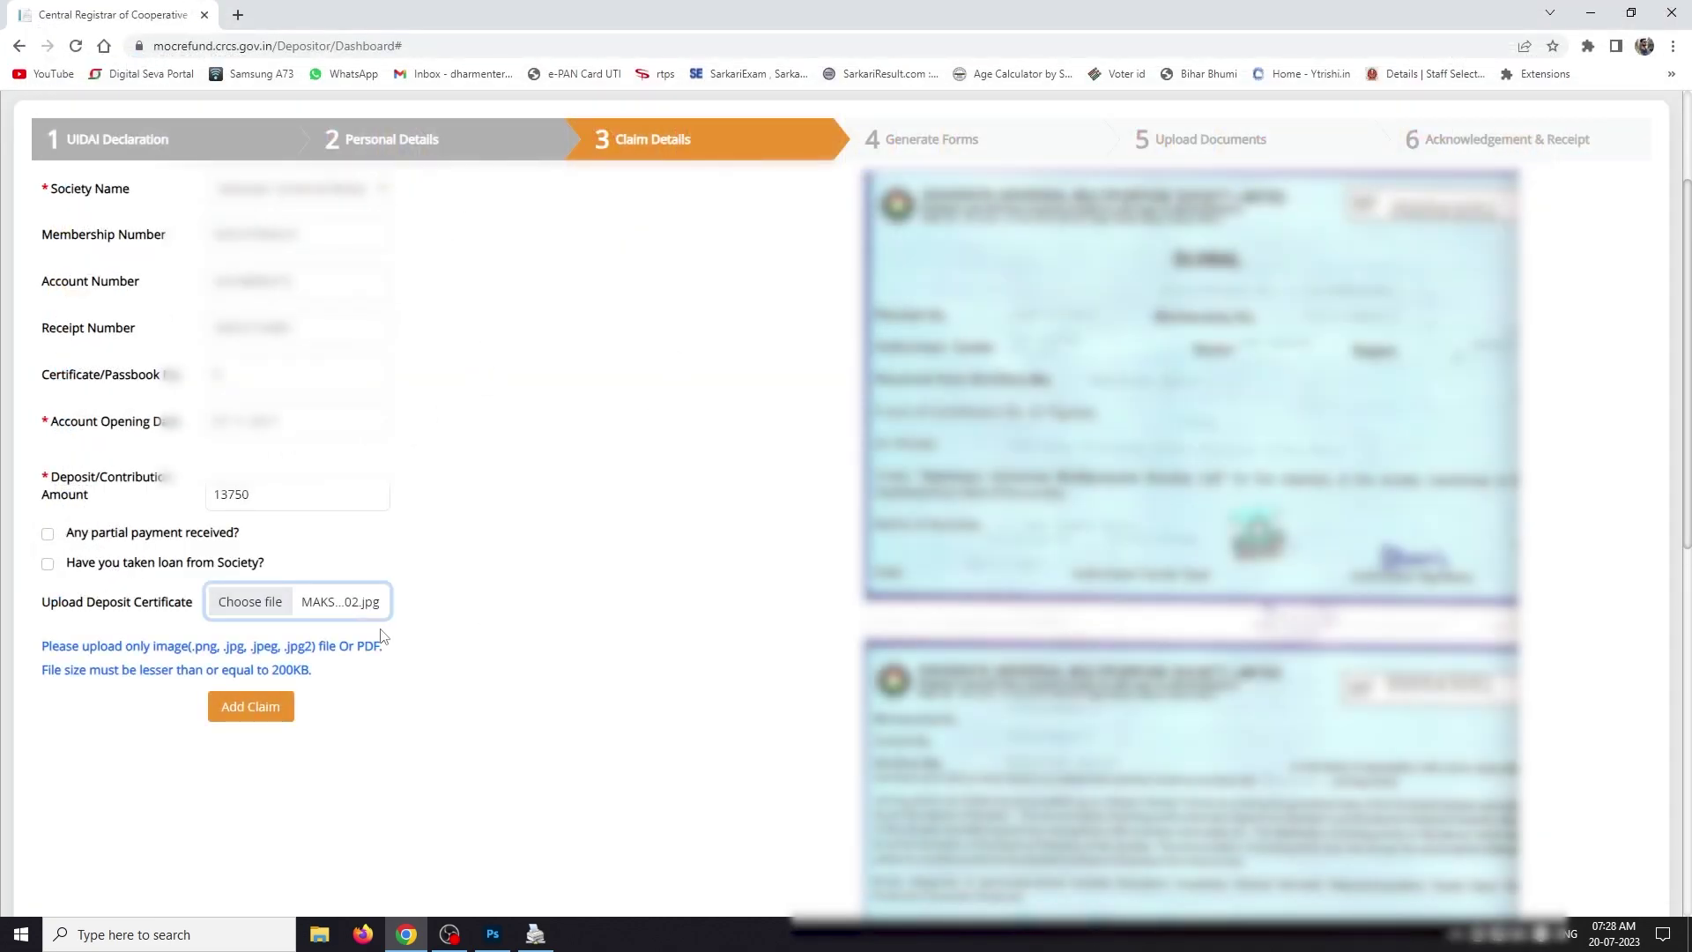
{"action": "left_click", "coordinate": [253, 716]}
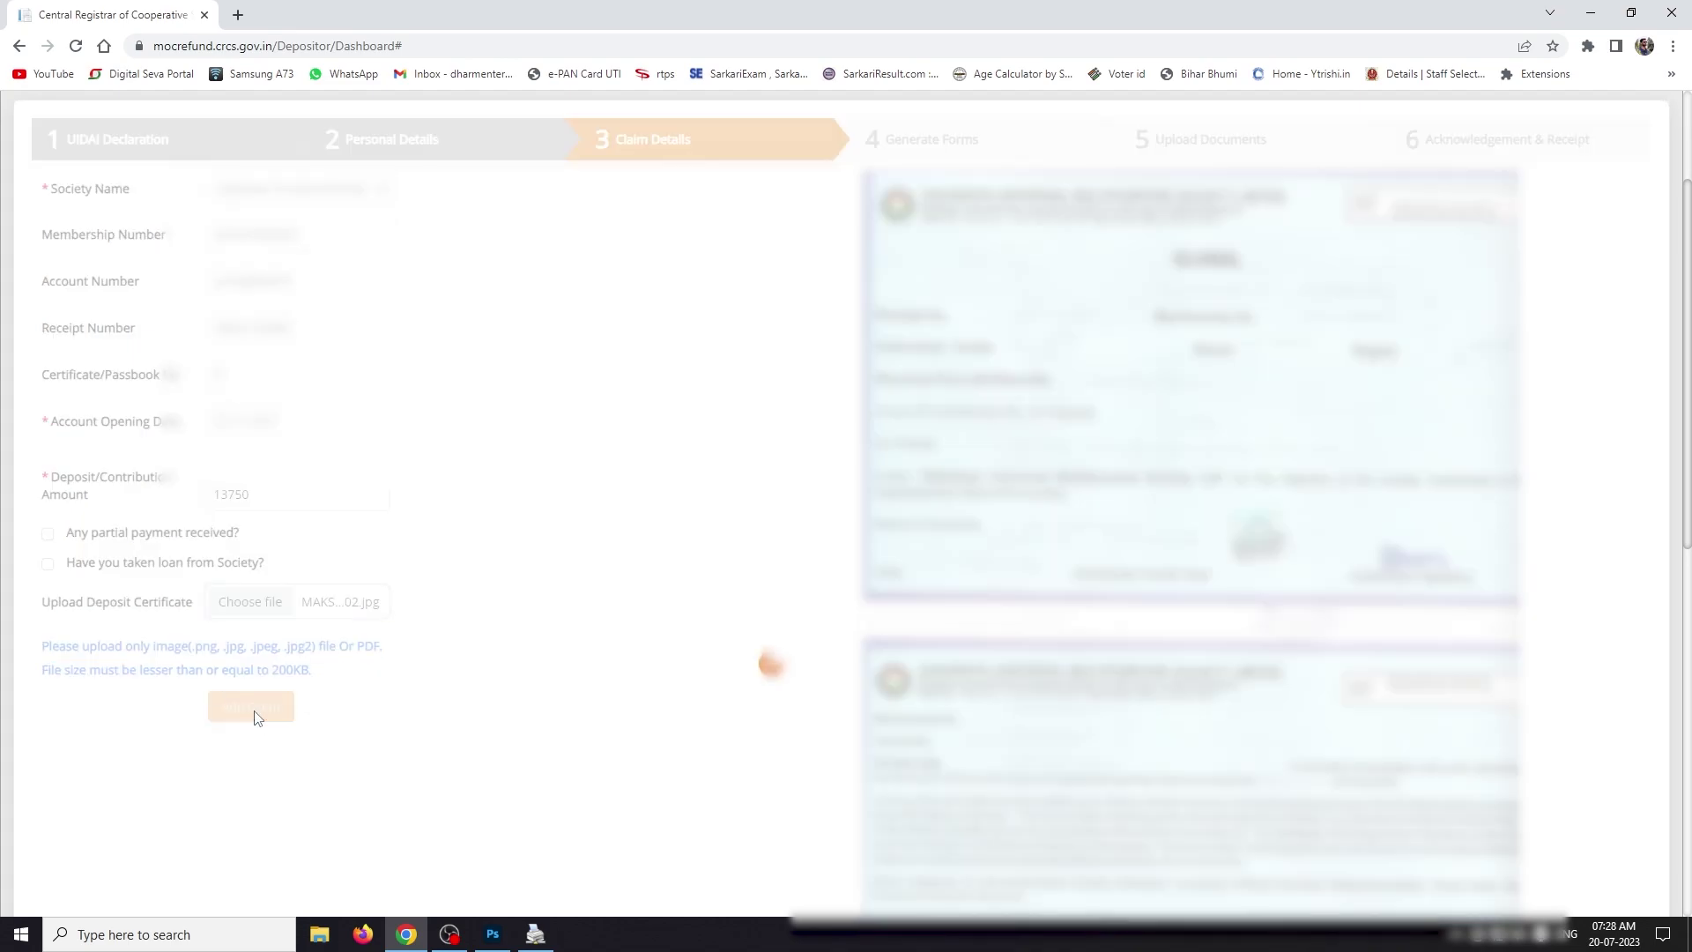
{"action": "scroll", "coordinate": [705, 595], "scroll_direction": "down", "scroll_amount": 3}
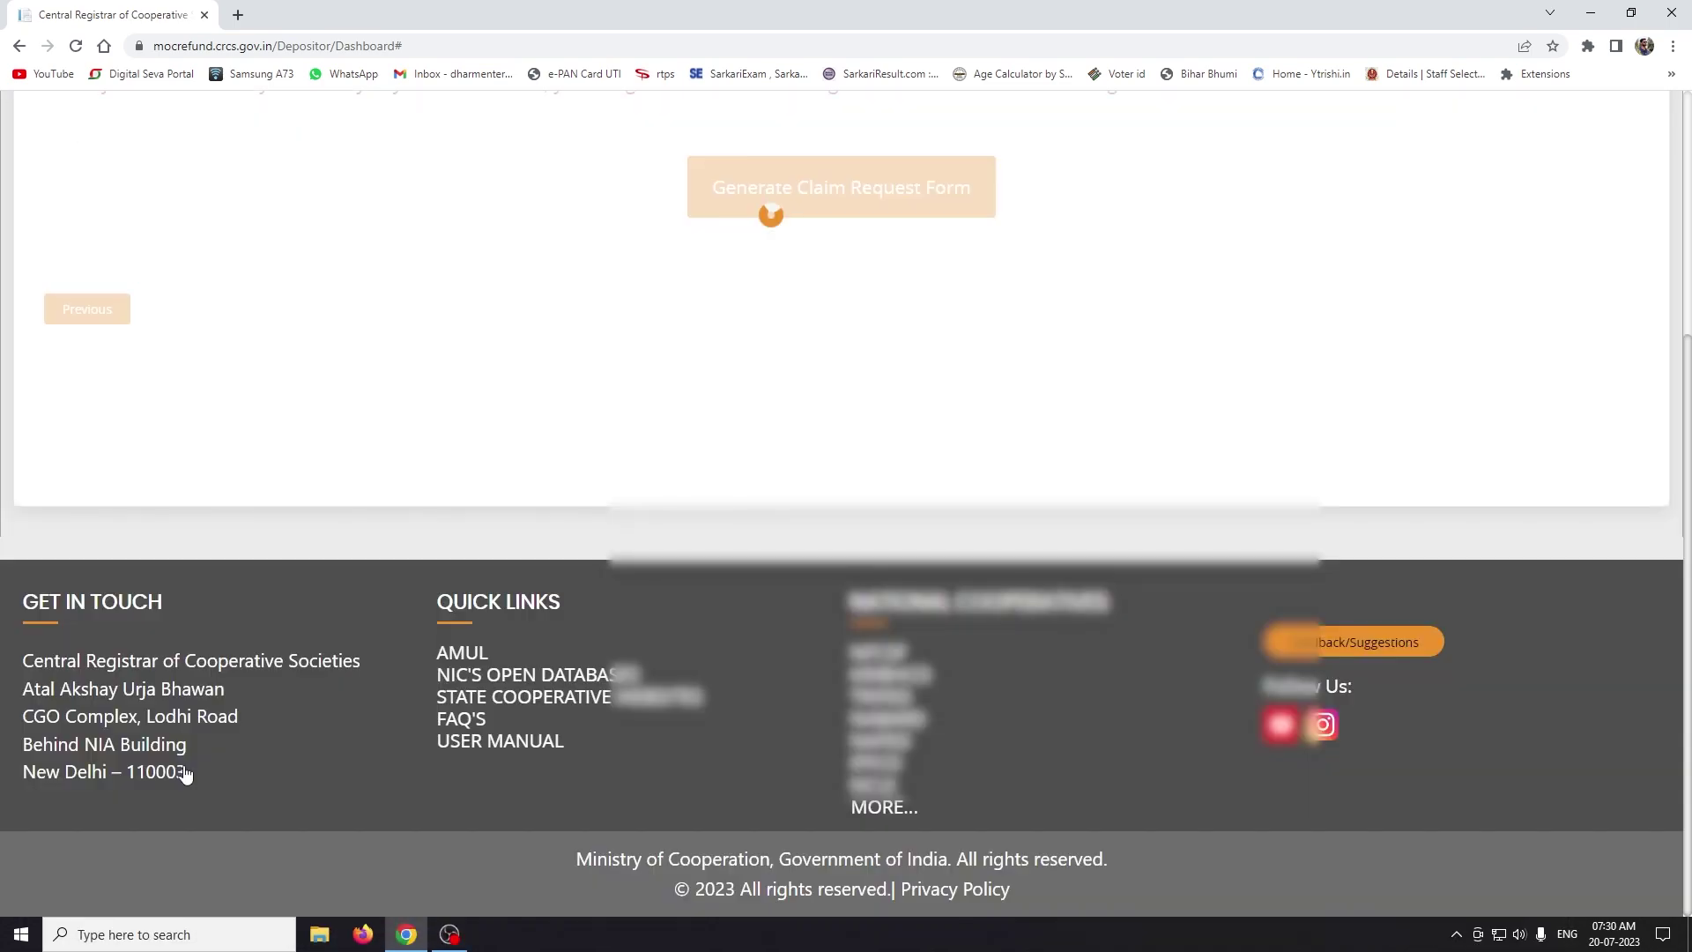
- Generate the claim request form PDF, review its preview, and proceed to Upload Documents
{"action": "scroll", "coordinate": [529, 652], "scroll_direction": "up", "scroll_amount": 8}
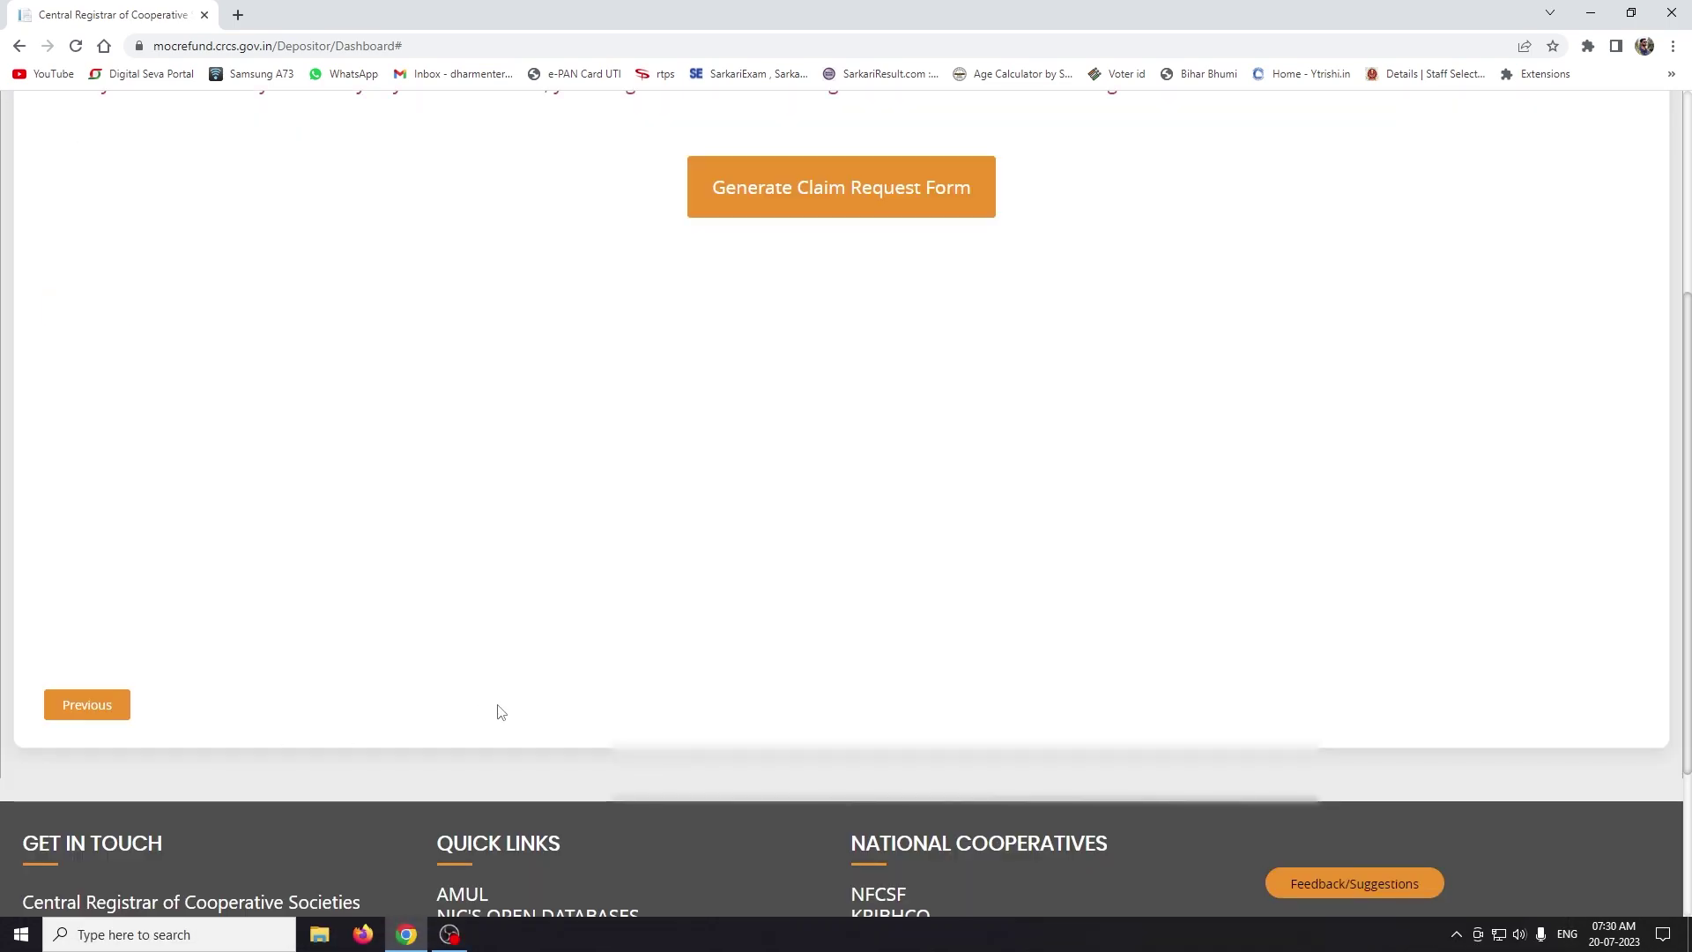
{"action": "scroll", "coordinate": [661, 529], "scroll_direction": "down", "scroll_amount": 1}
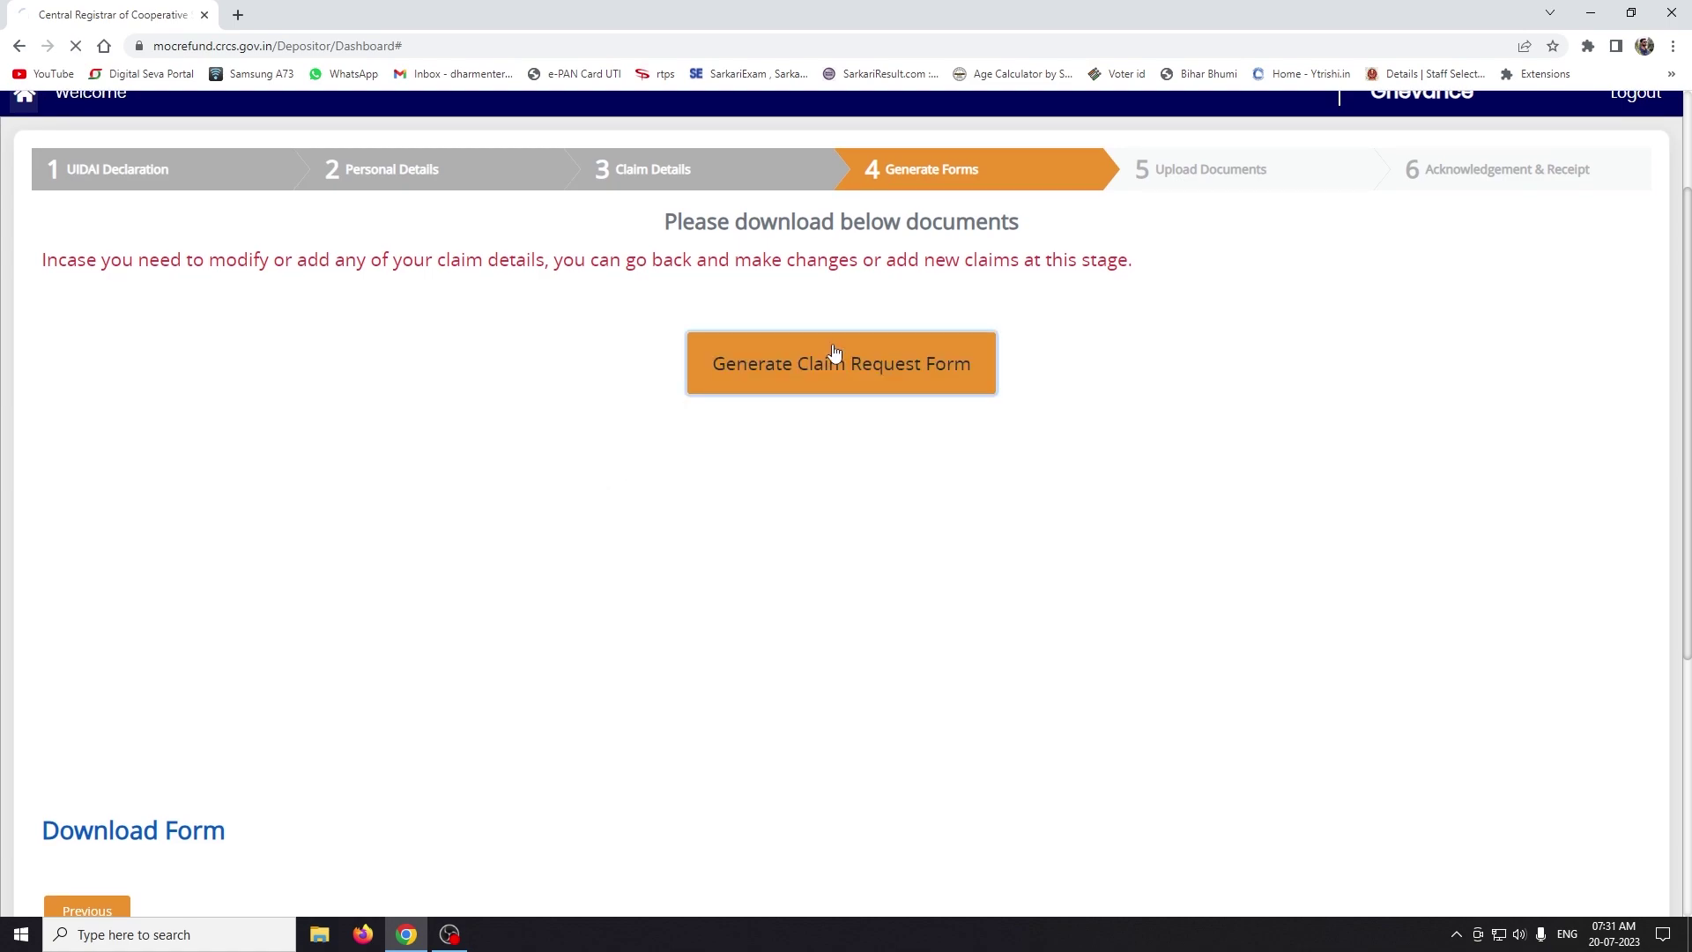
{"action": "left_click", "coordinate": [835, 434]}
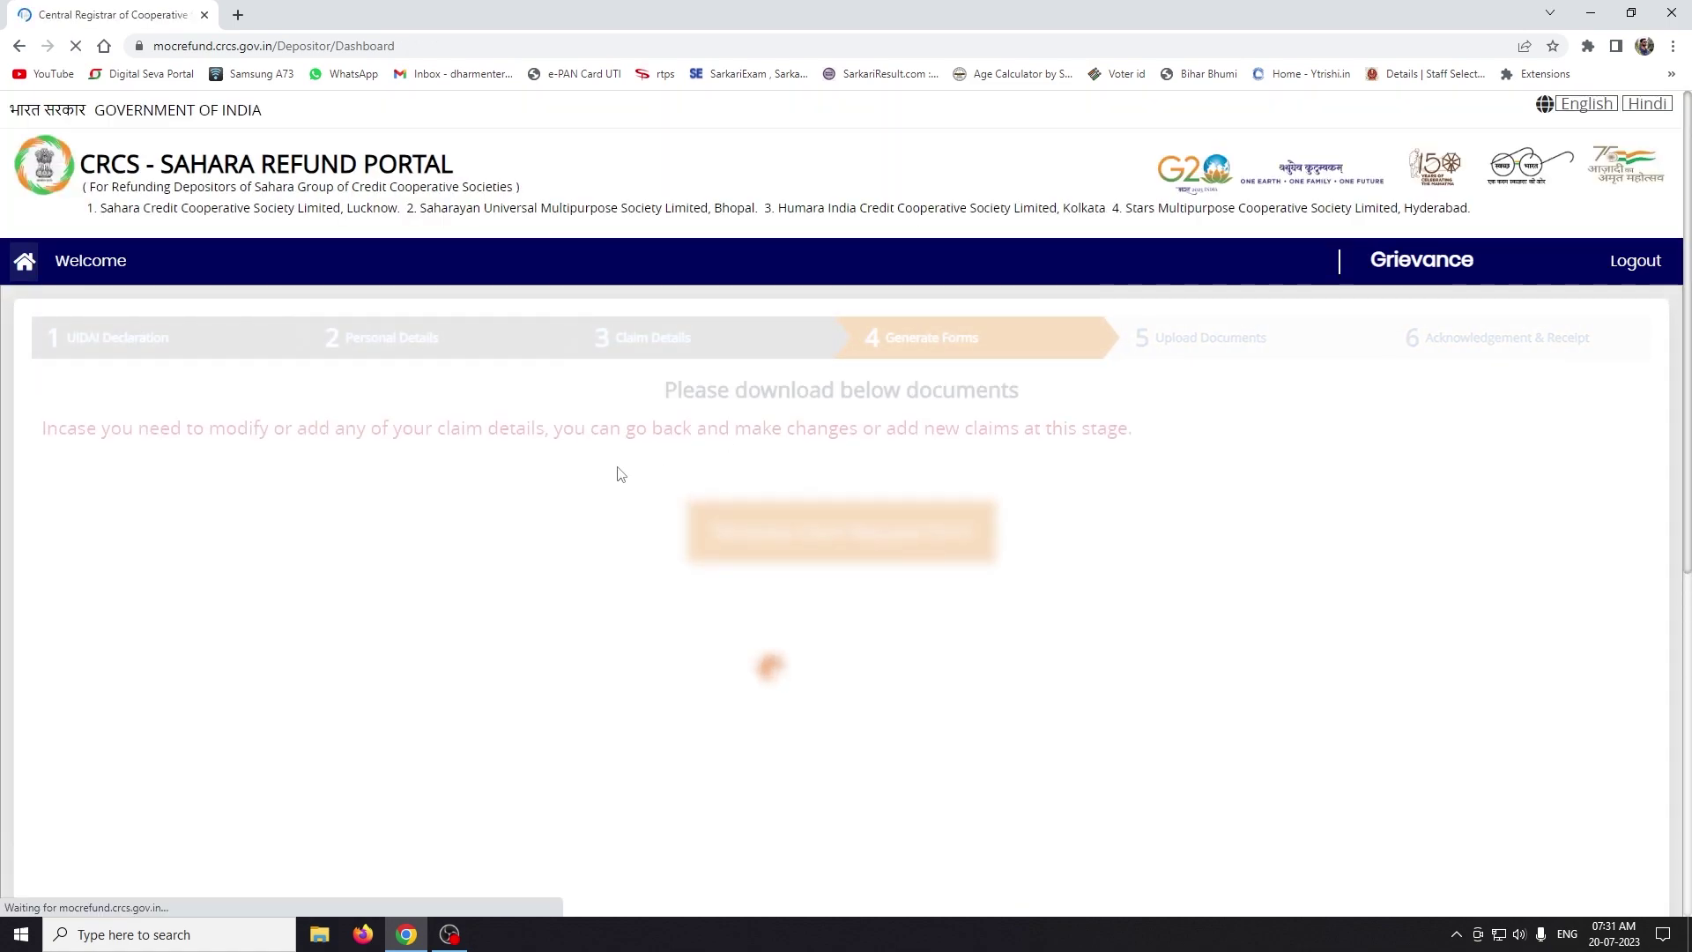
{"action": "scroll", "coordinate": [575, 480], "scroll_direction": "down", "scroll_amount": 2}
{"action": "scroll", "coordinate": [526, 463], "scroll_direction": "down", "scroll_amount": 2}
{"action": "scroll", "coordinate": [511, 388], "scroll_direction": "down", "scroll_amount": 6}
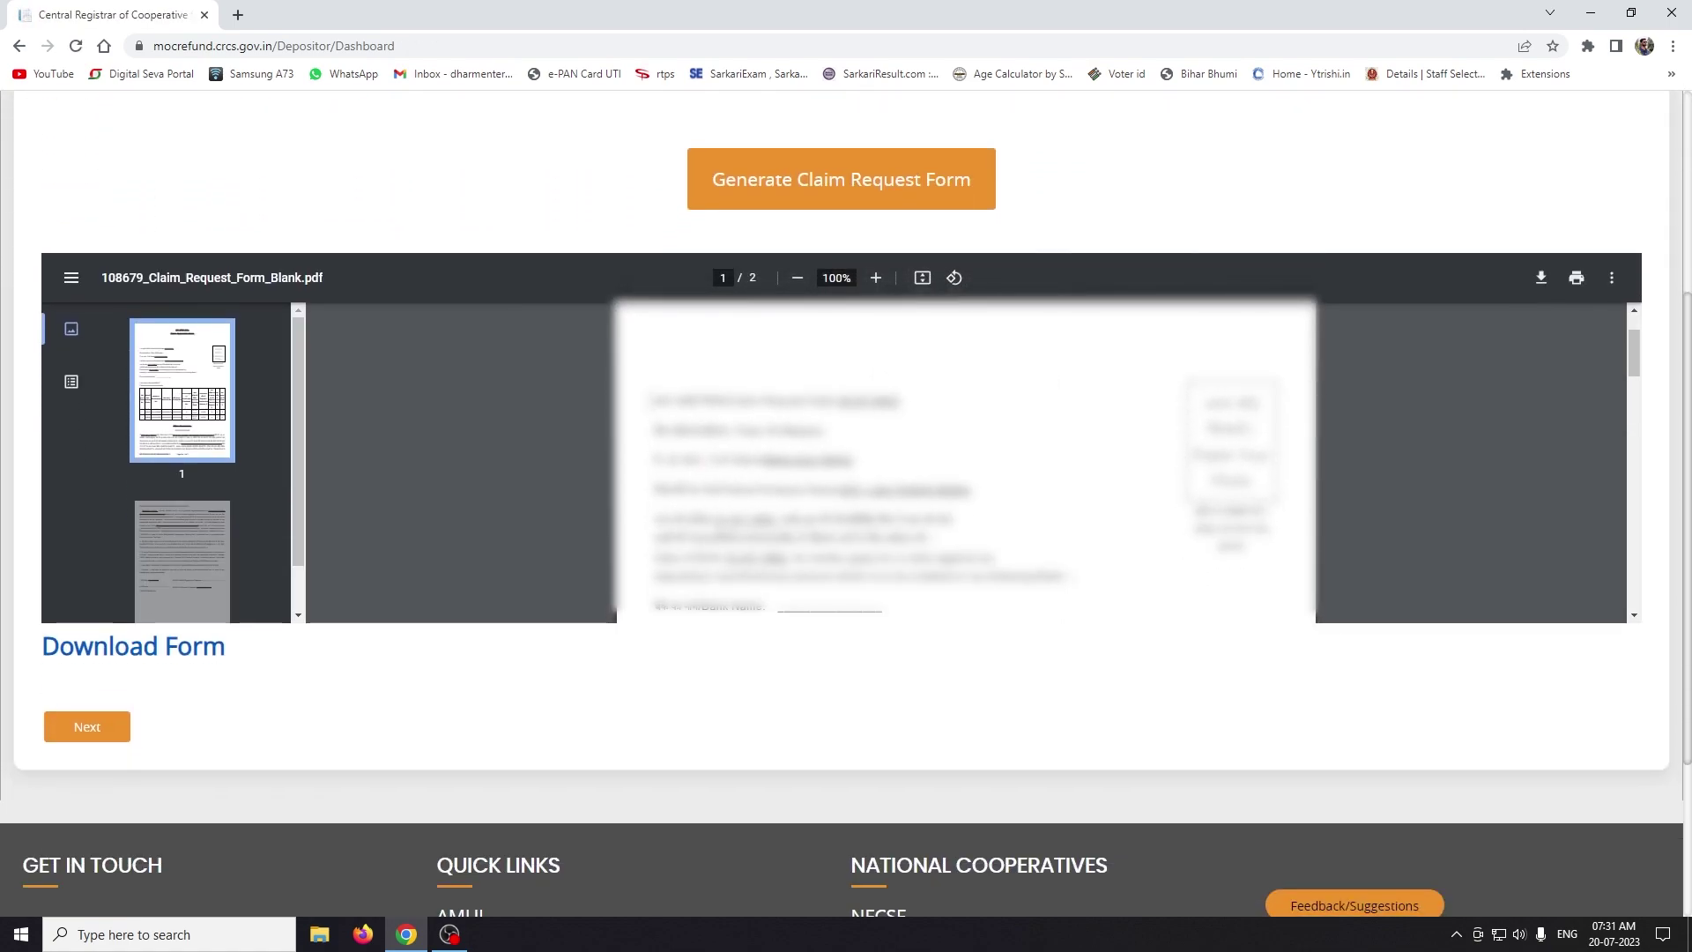
{"action": "scroll", "coordinate": [550, 451], "scroll_direction": "up", "scroll_amount": 10}
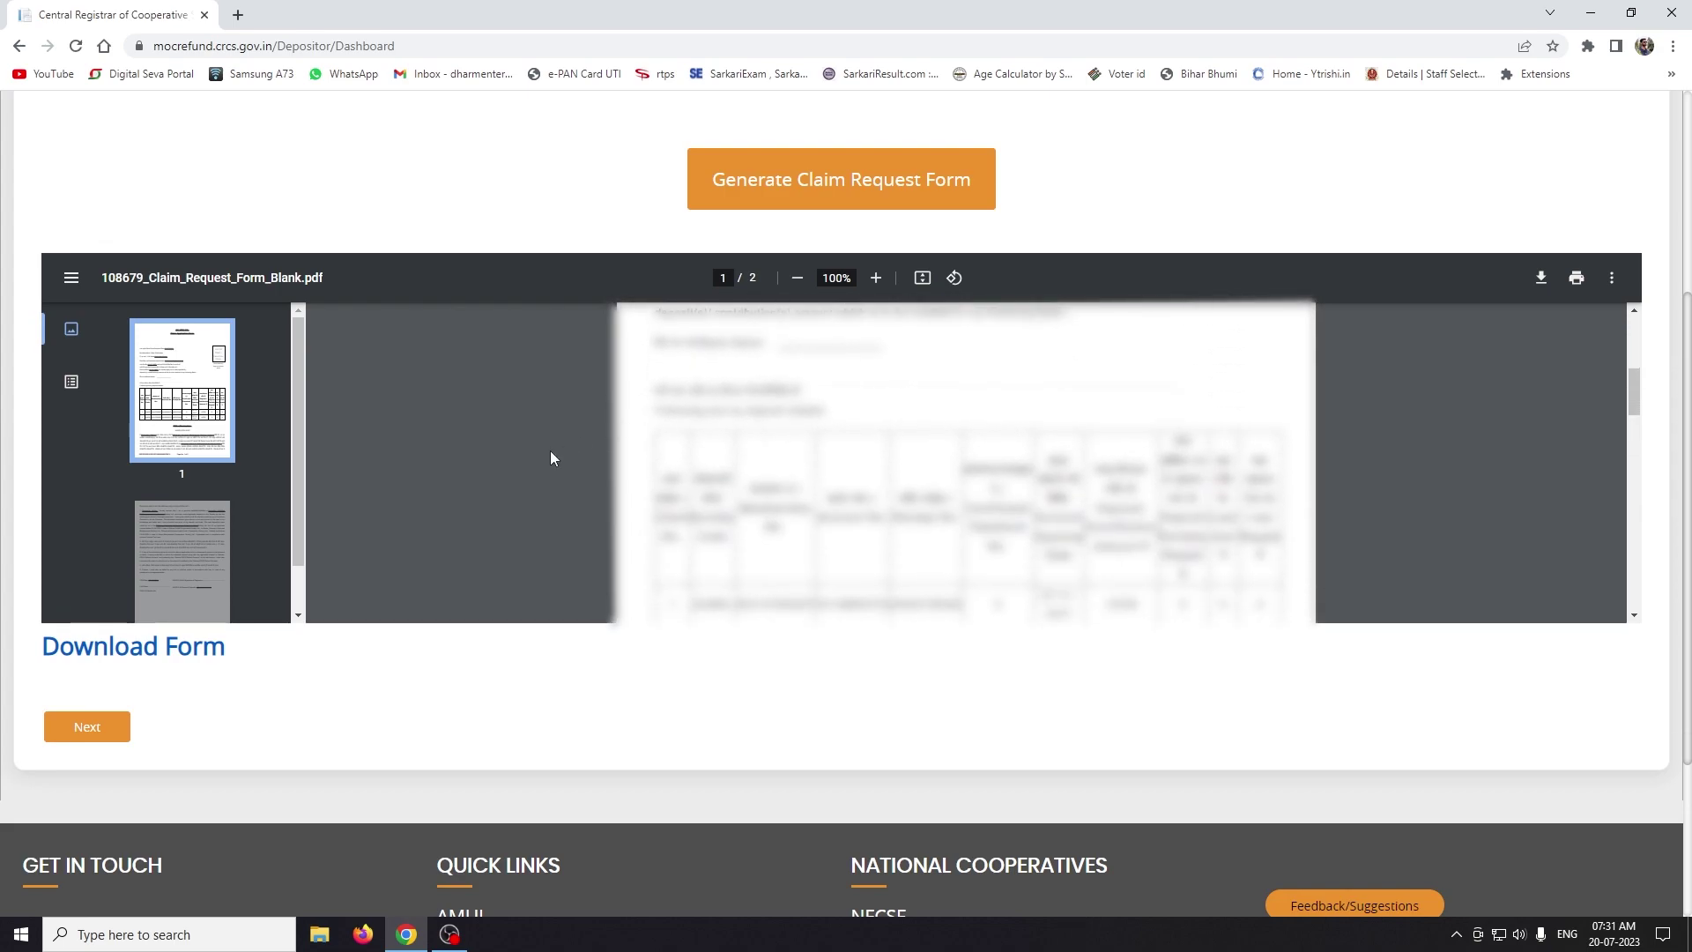
{"action": "scroll", "coordinate": [546, 464], "scroll_direction": "down", "scroll_amount": 5}
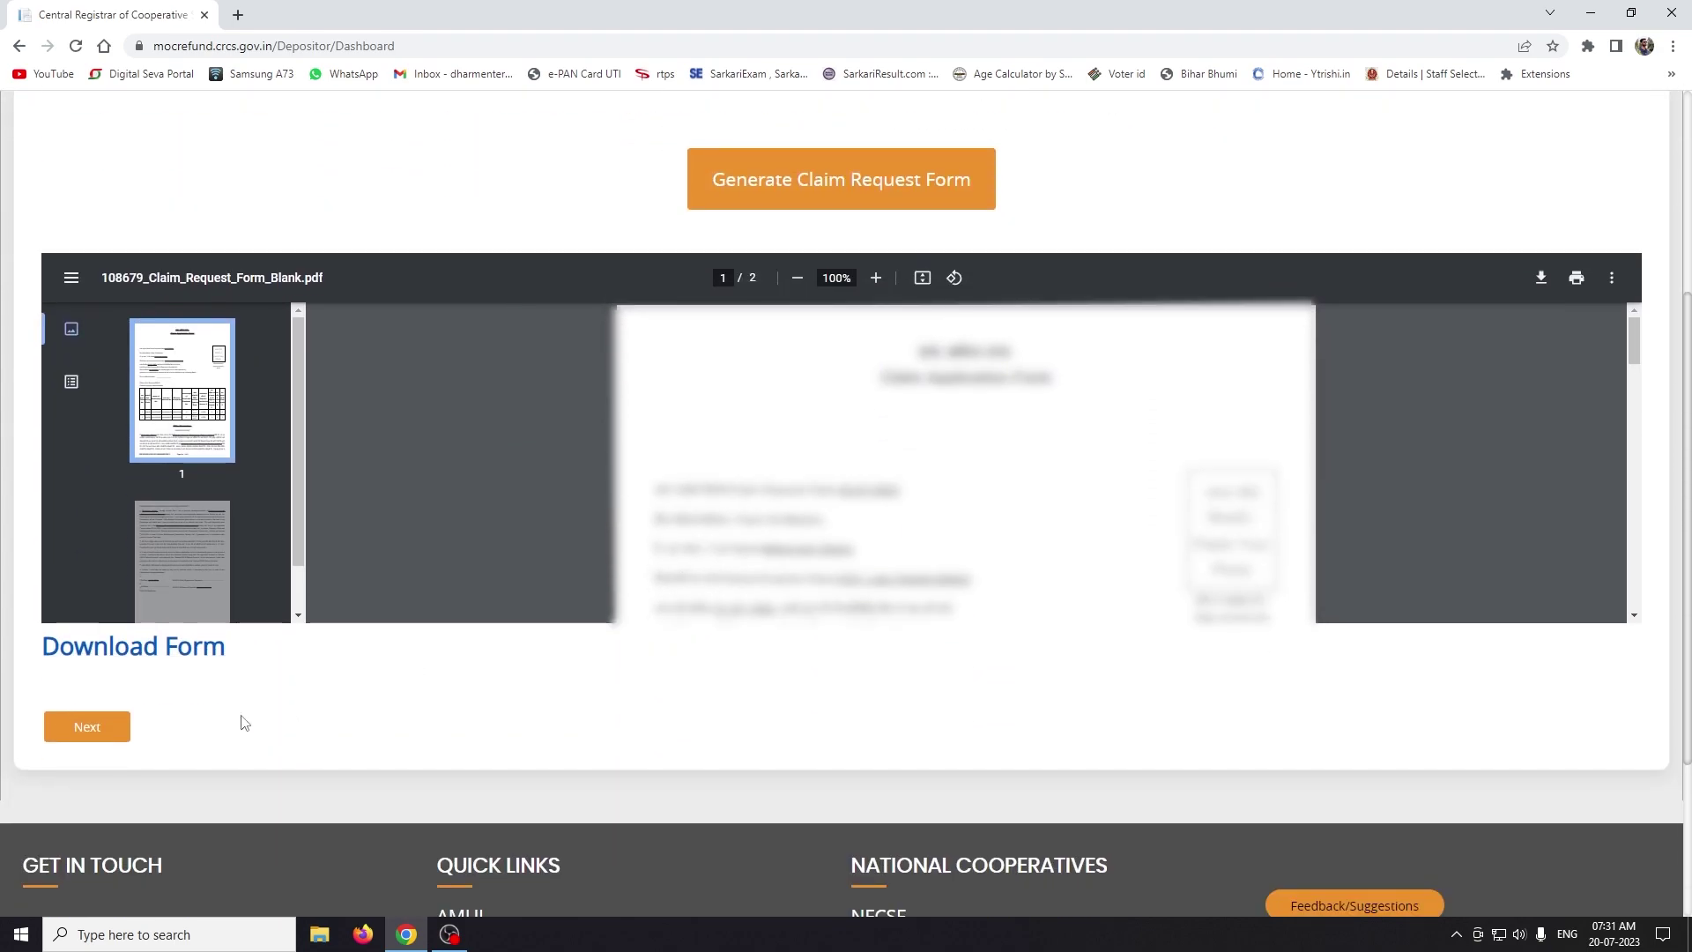
{"action": "left_click", "coordinate": [88, 725]}
- Return to the Generate Forms step and dismiss the download info dialog
{"action": "scroll", "coordinate": [131, 691], "scroll_direction": "up", "scroll_amount": 5}
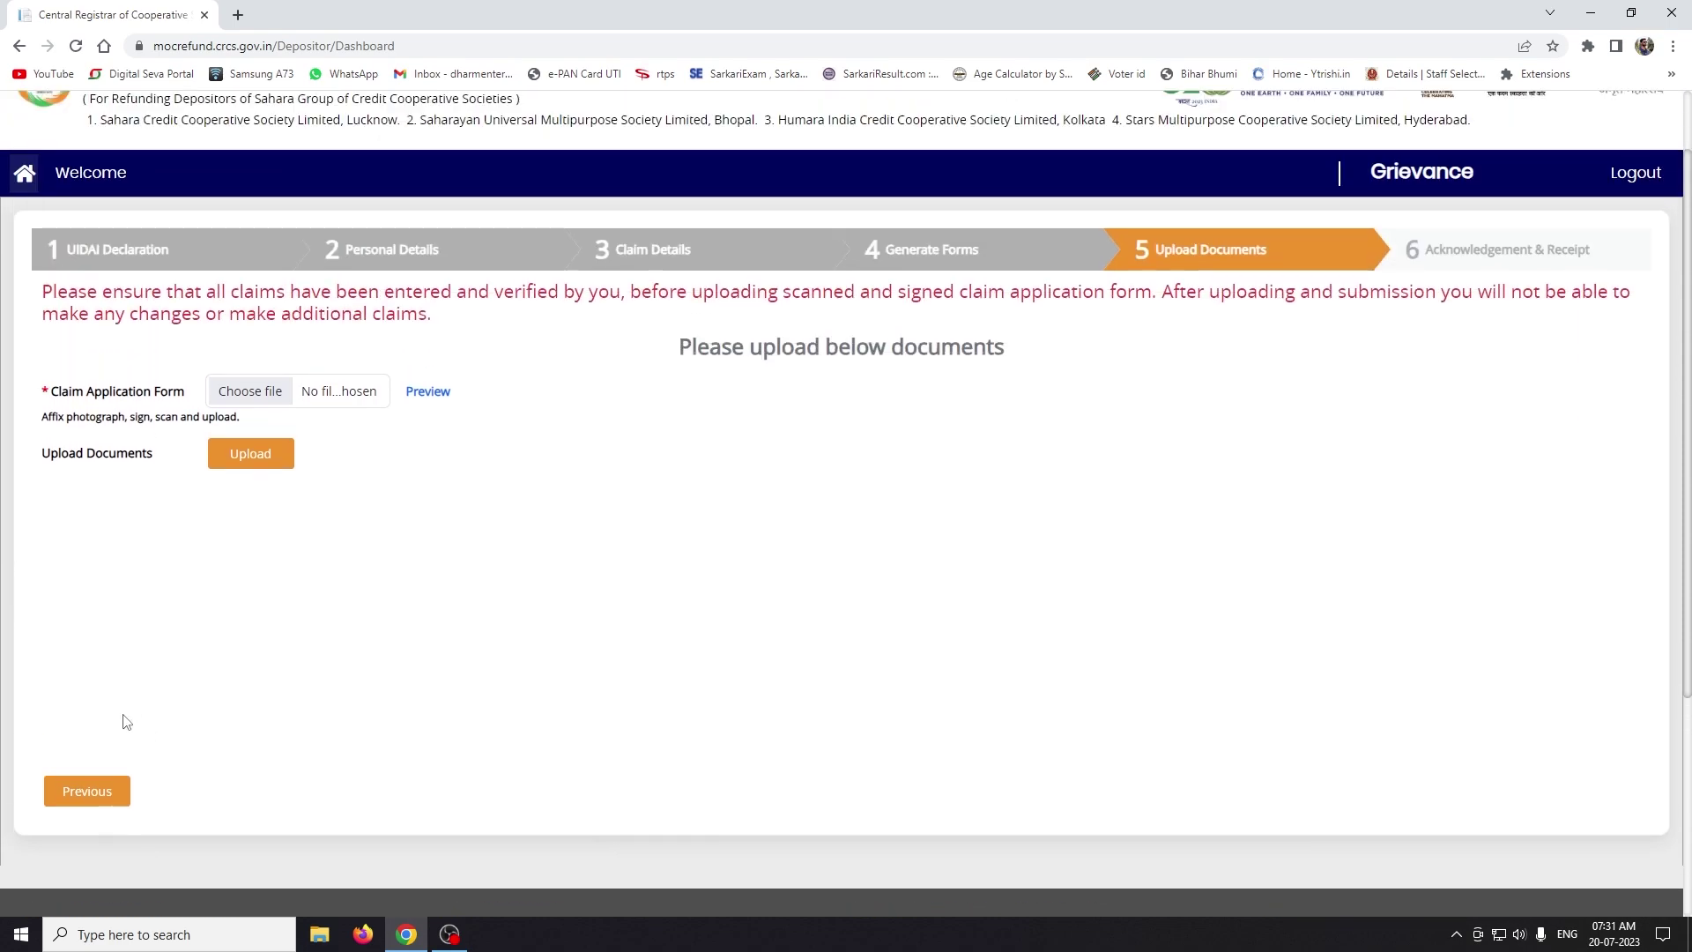
{"action": "left_click", "coordinate": [84, 788]}
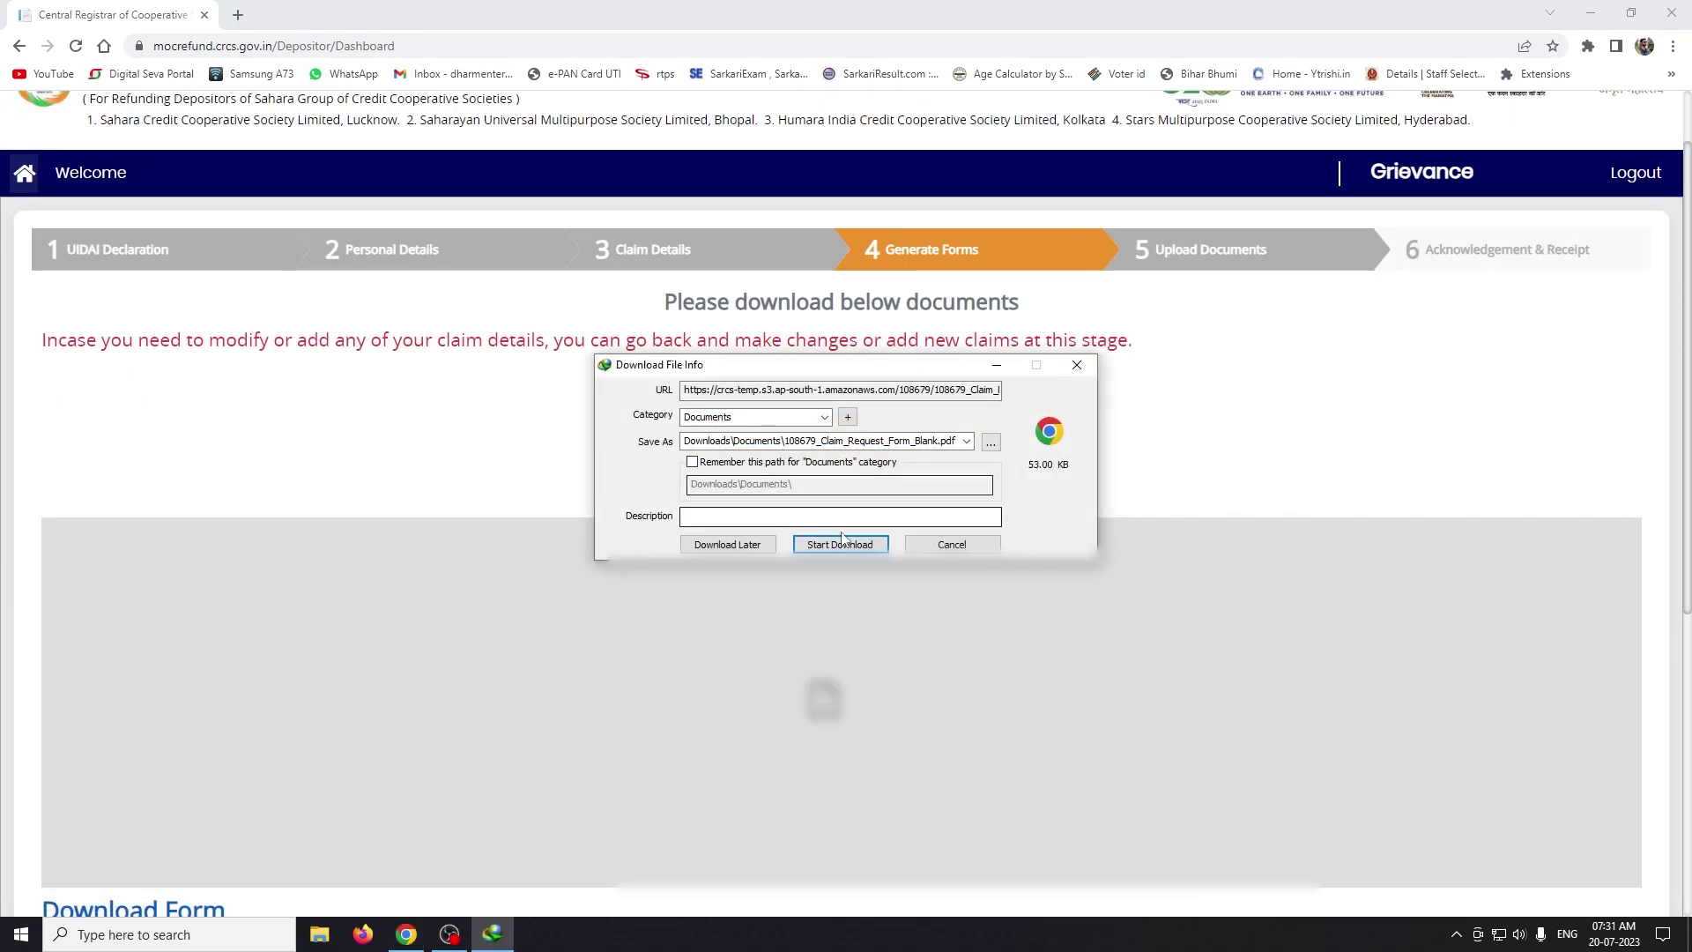
{"action": "left_click", "coordinate": [840, 544]}
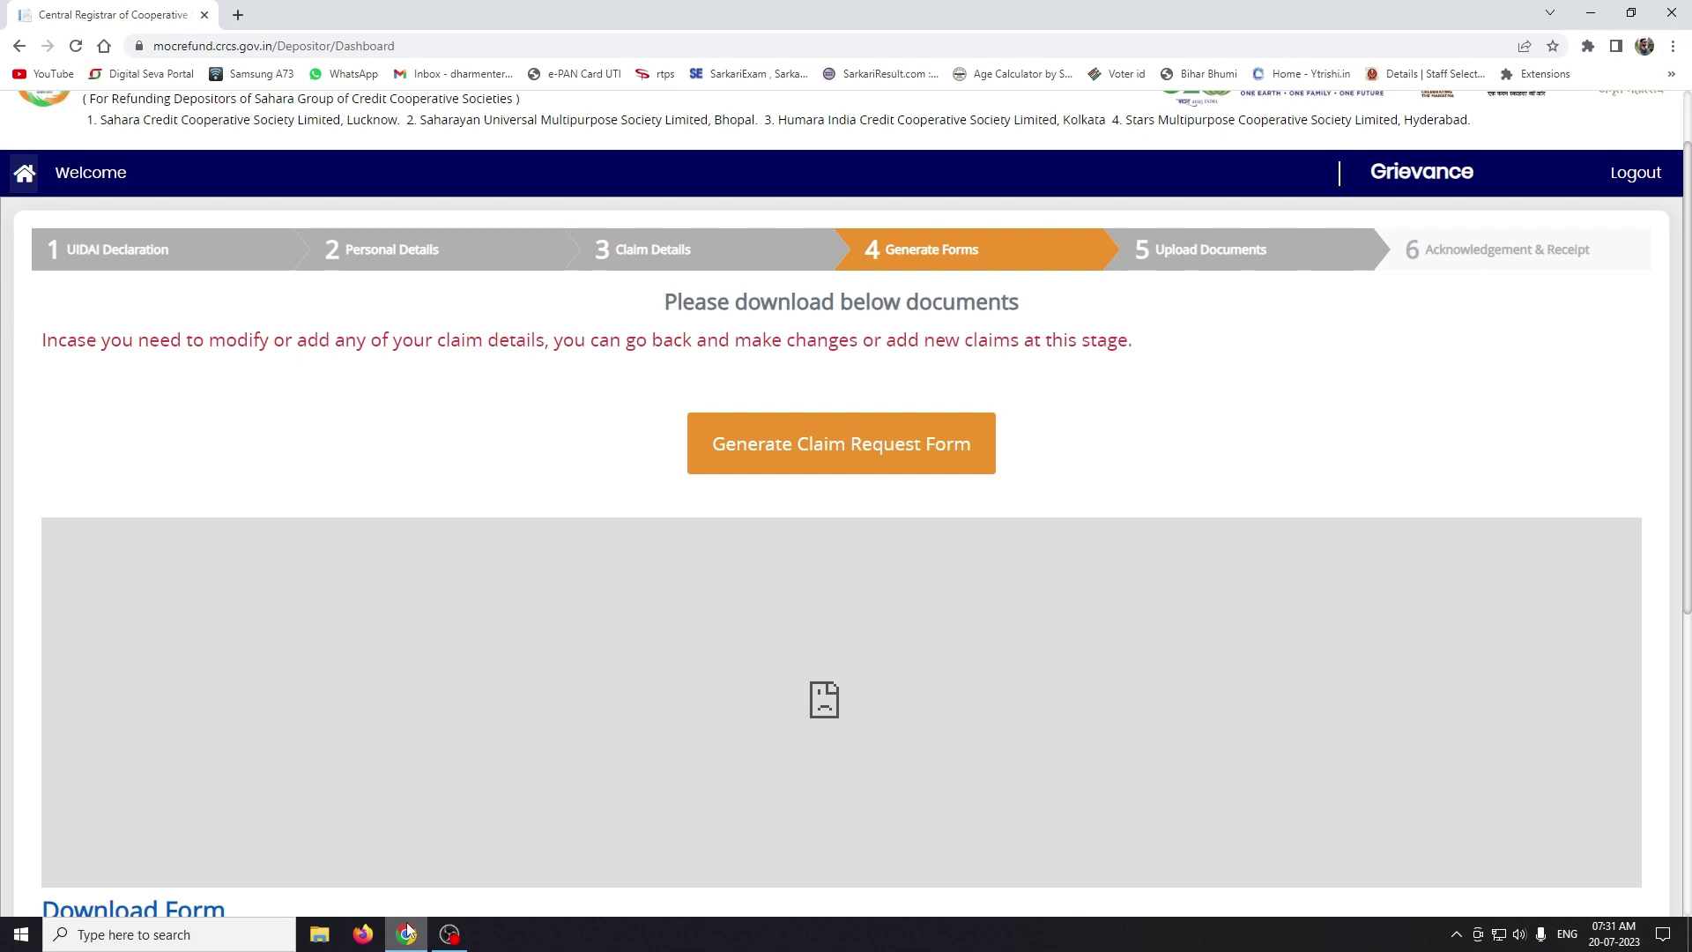
- Open the downloaded claim request form PDF from the download manager in a browser tab
{"action": "left_click", "coordinate": [407, 932]}
{"action": "left_click", "coordinate": [1457, 934]}
{"action": "left_click", "coordinate": [1510, 863]}
{"action": "double_click", "coordinate": [1102, 704]}
{"action": "left_click", "coordinate": [1160, 680]}
{"action": "scroll", "coordinate": [714, 518], "scroll_direction": "down", "scroll_amount": 7}
{"action": "scroll", "coordinate": [714, 518], "scroll_direction": "up", "scroll_amount": 7}
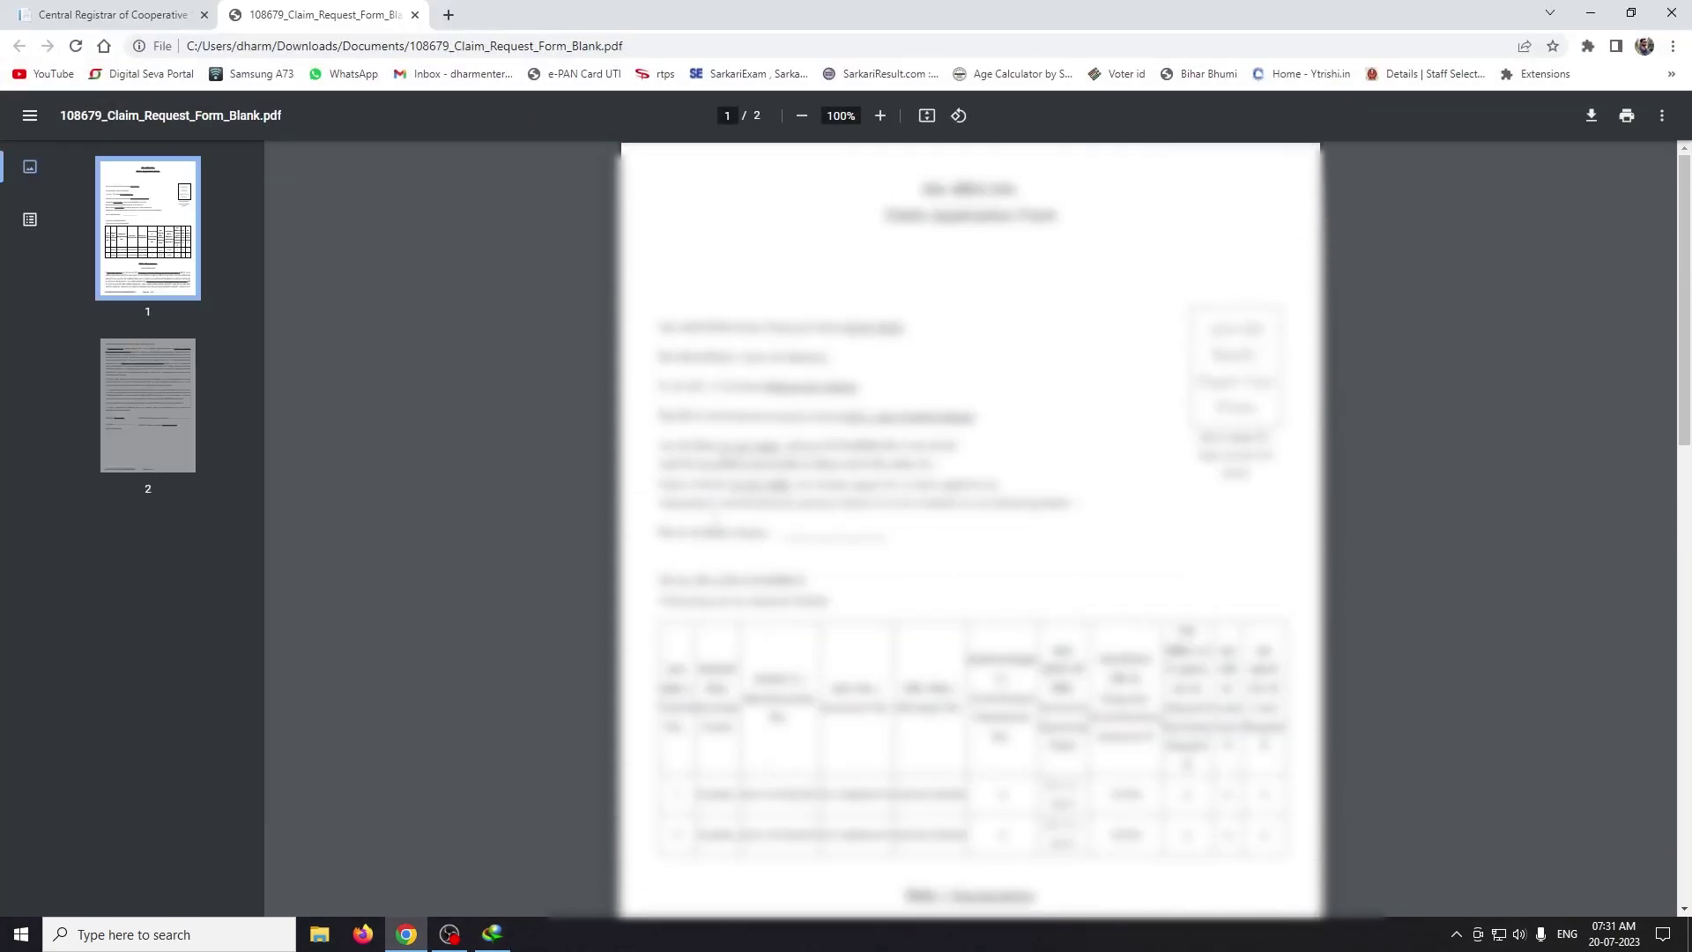